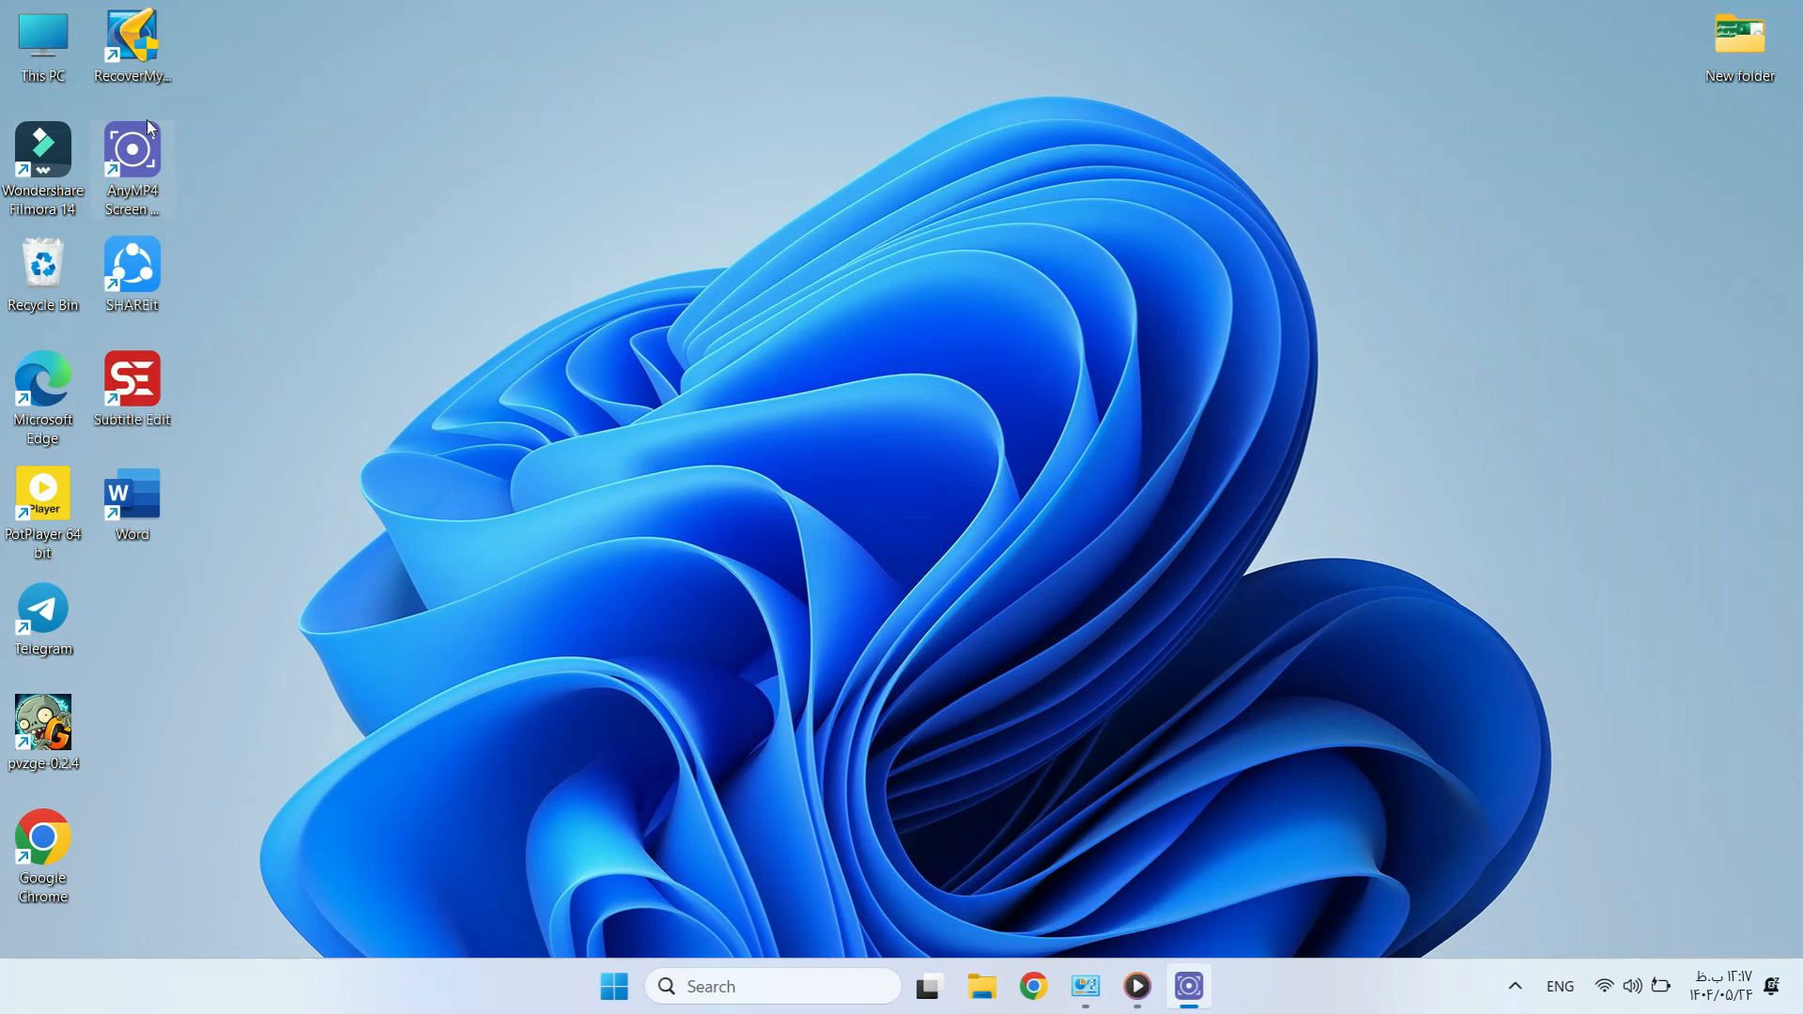
Open This PC, then search Windows for 'bitloc' to bring up Manage BitLocker.
double_click(19, 42)
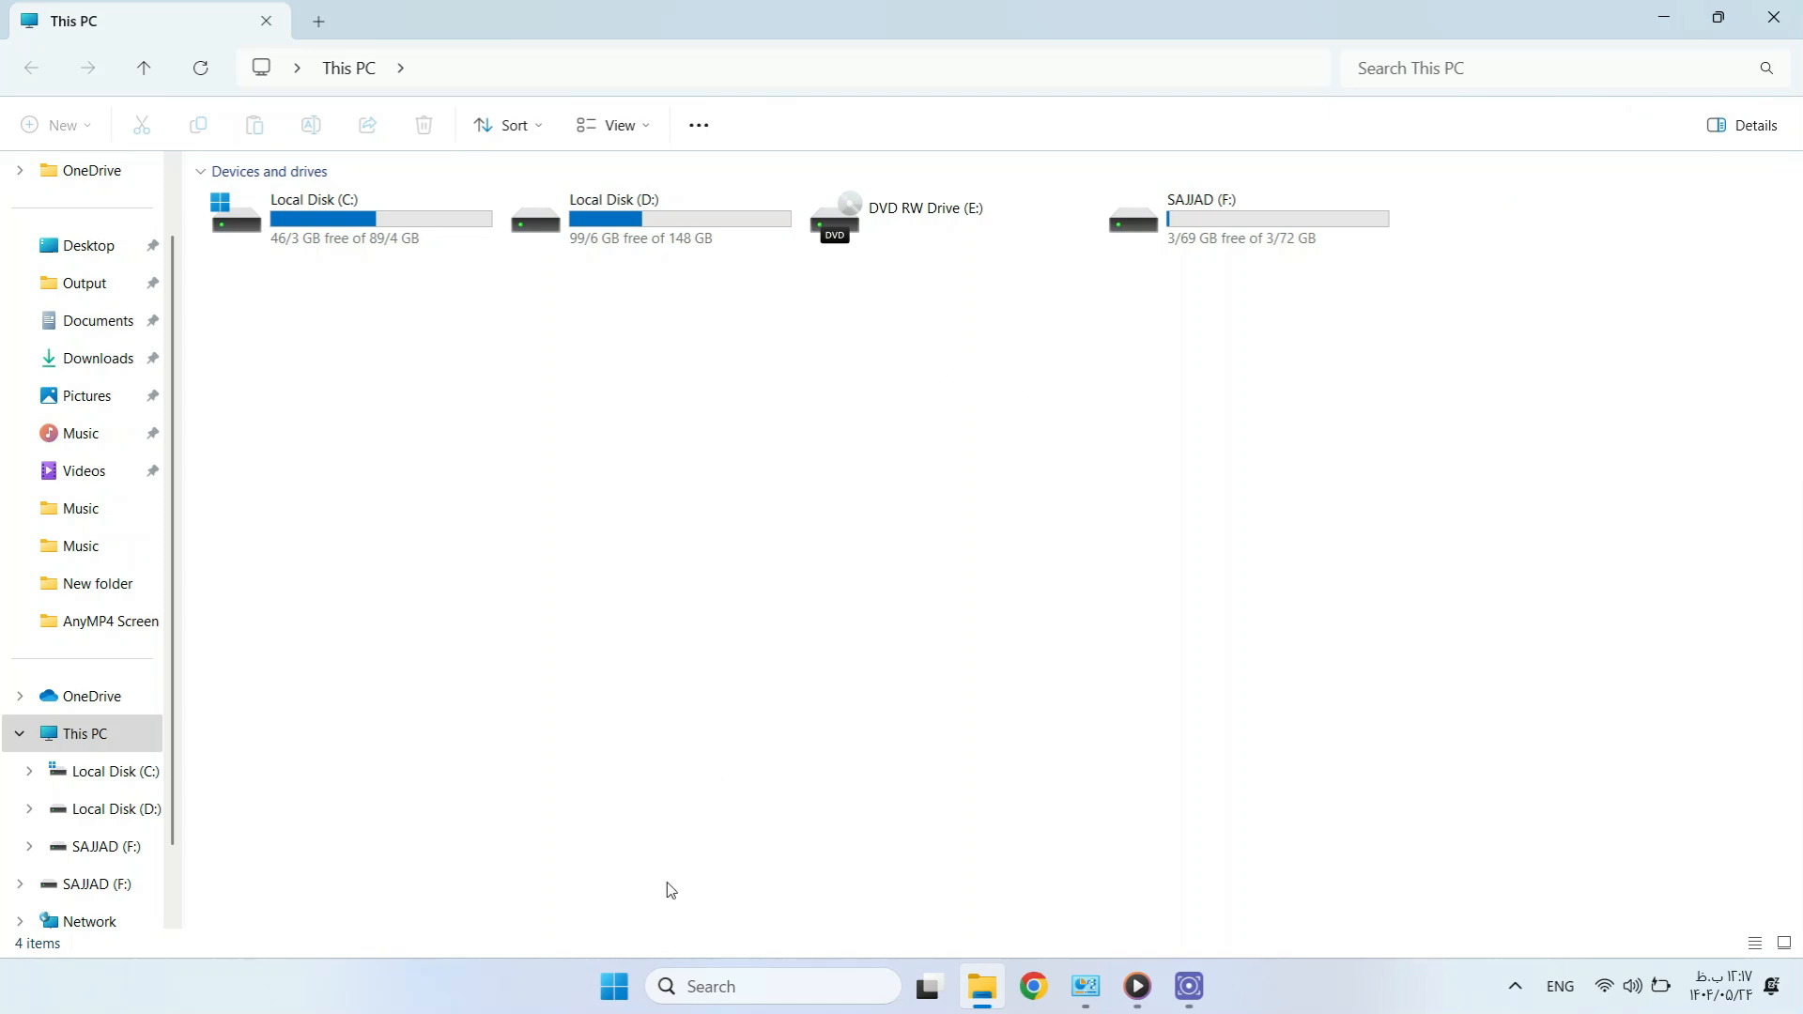
left_click(615, 986)
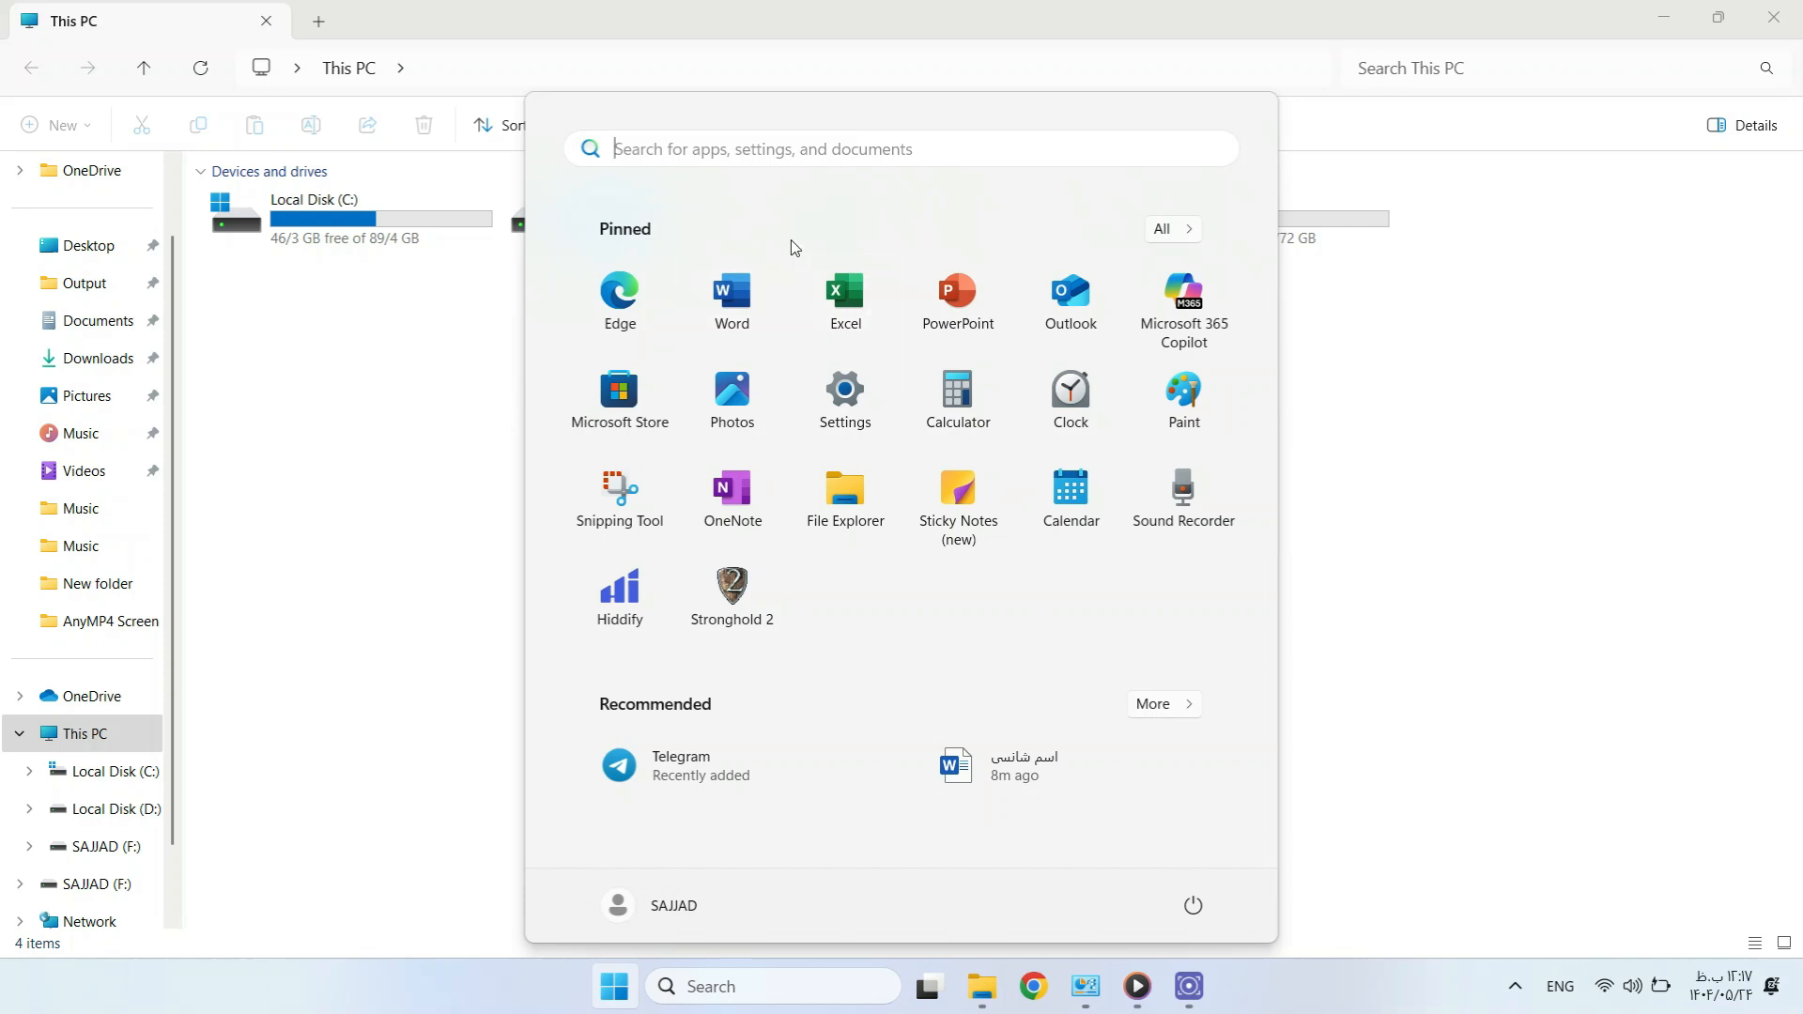
type("bit")
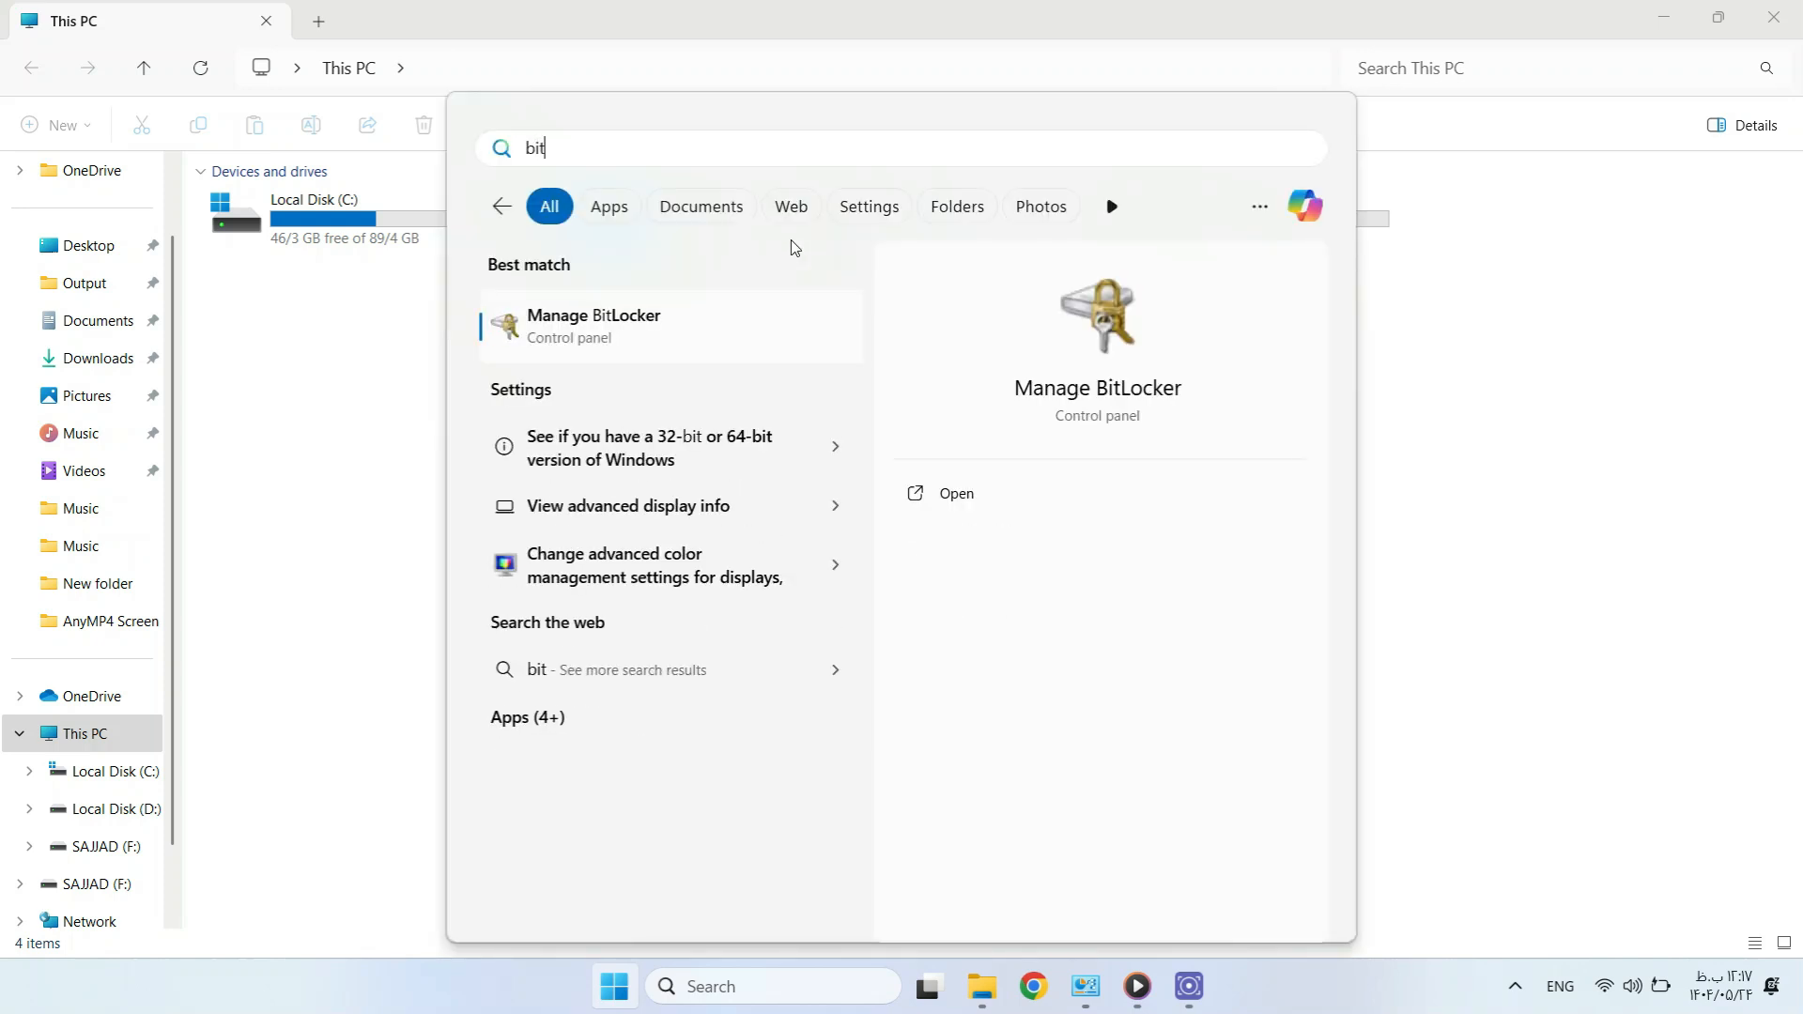
type("loc")
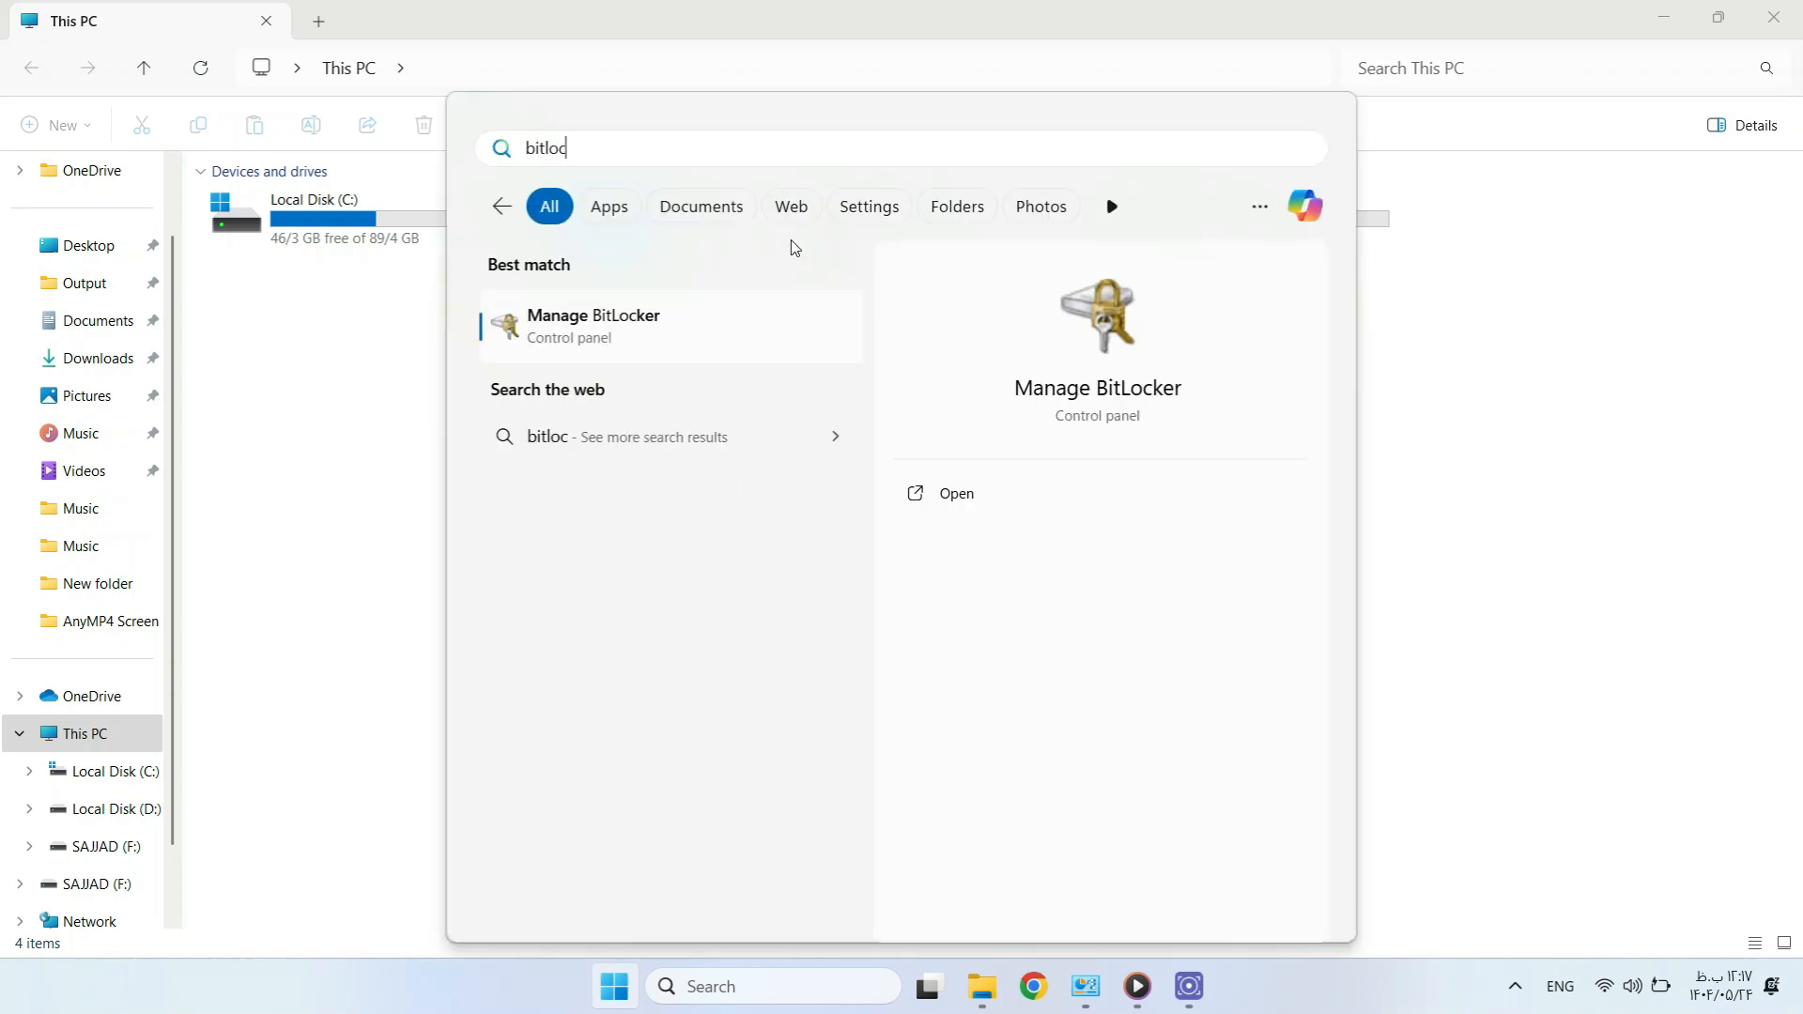
Open Manage BitLocker and expand drive D:'s BitLocker options.
left_click(717, 320)
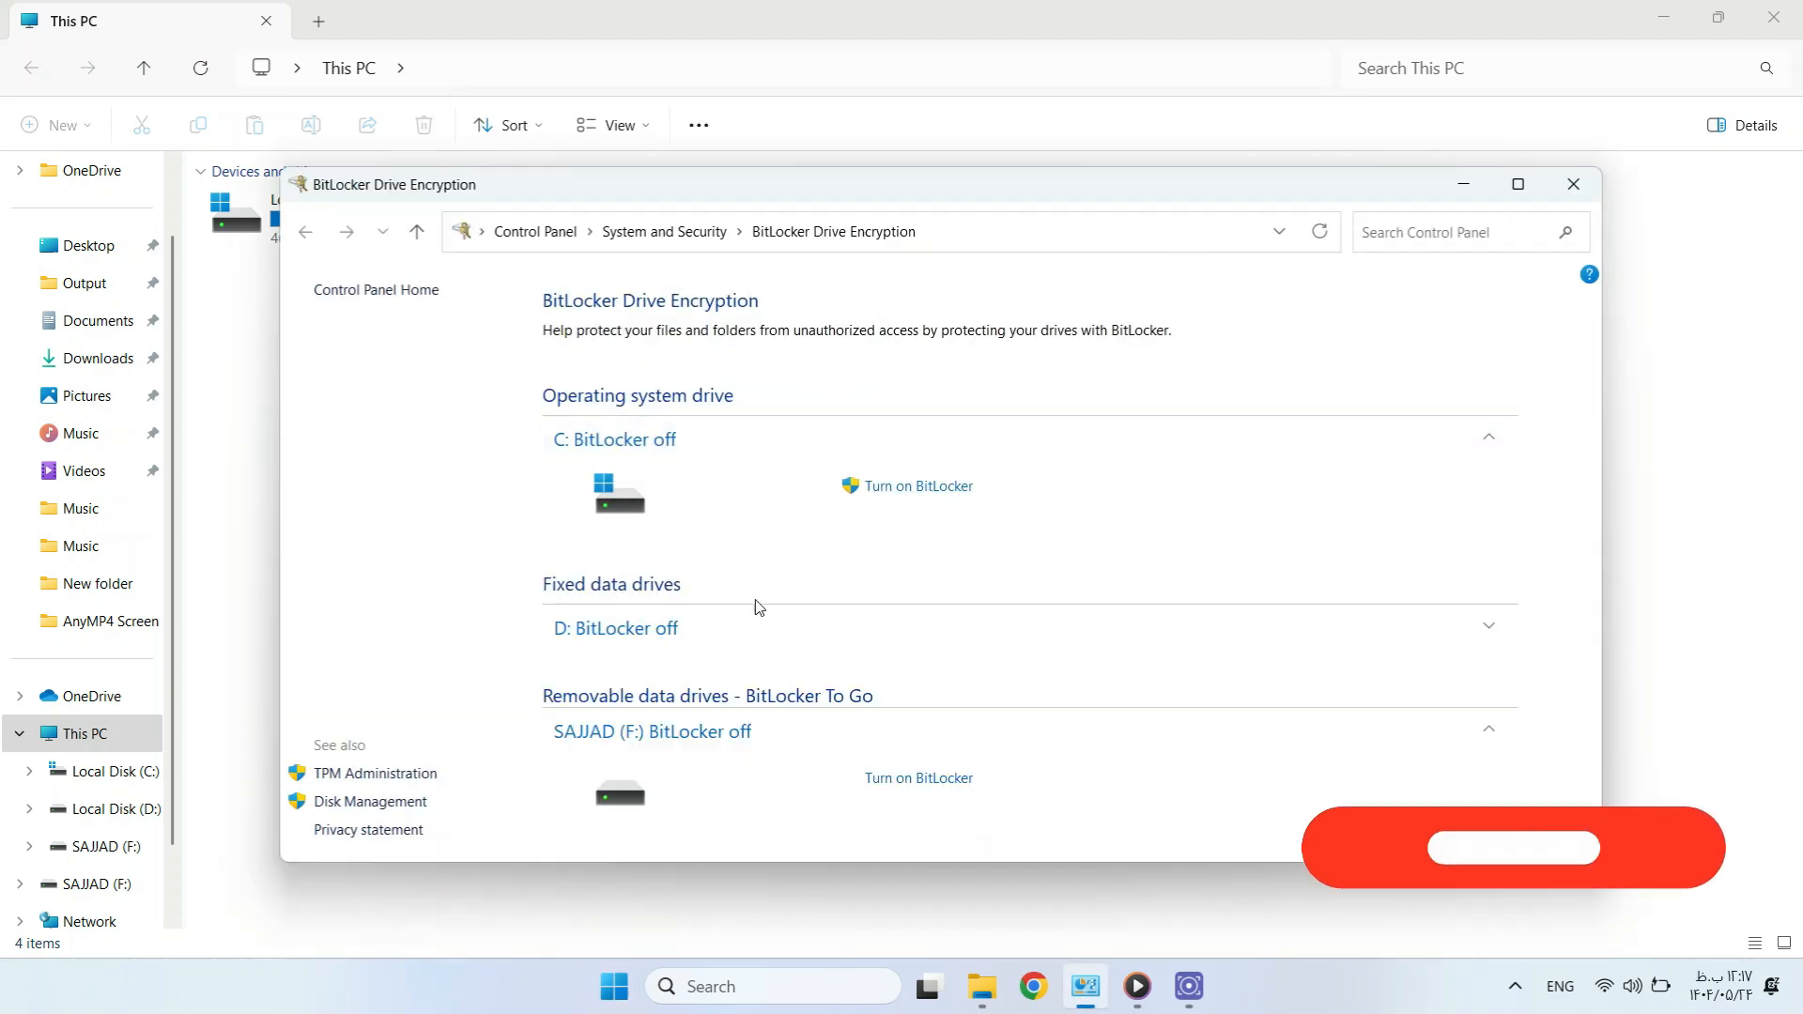
left_click(736, 626)
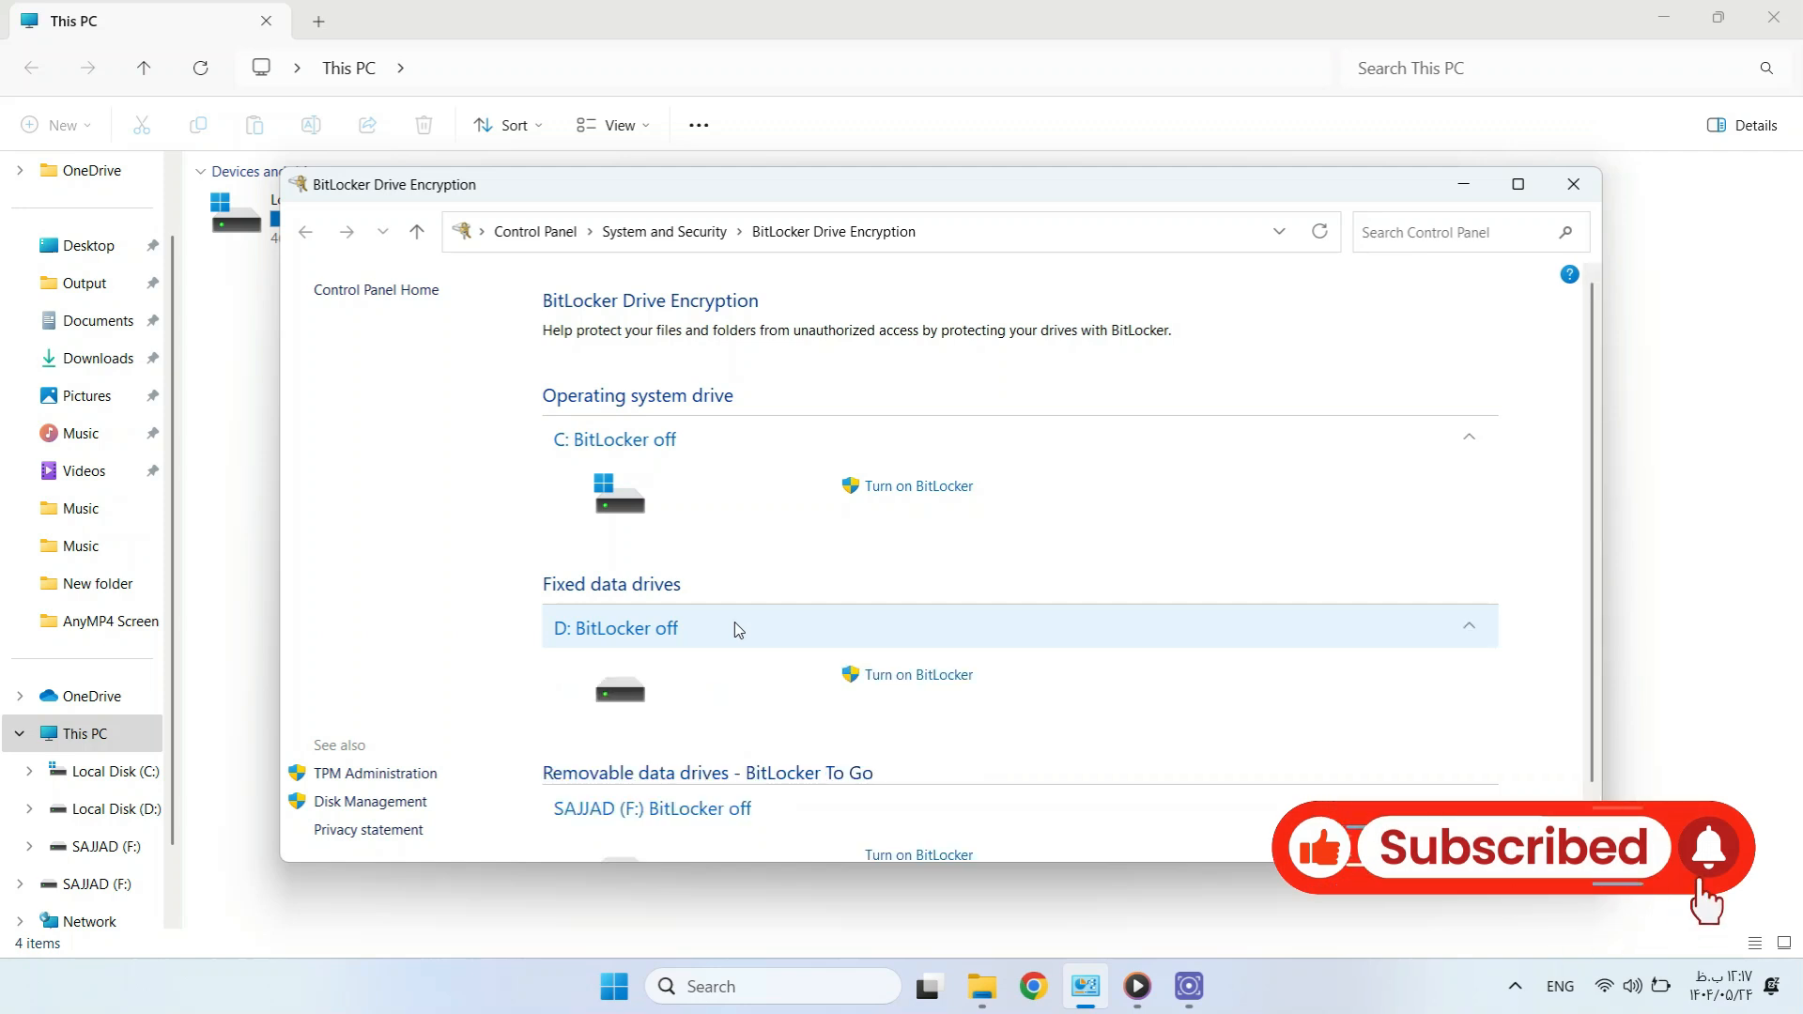
scroll(757, 507, "down", 1)
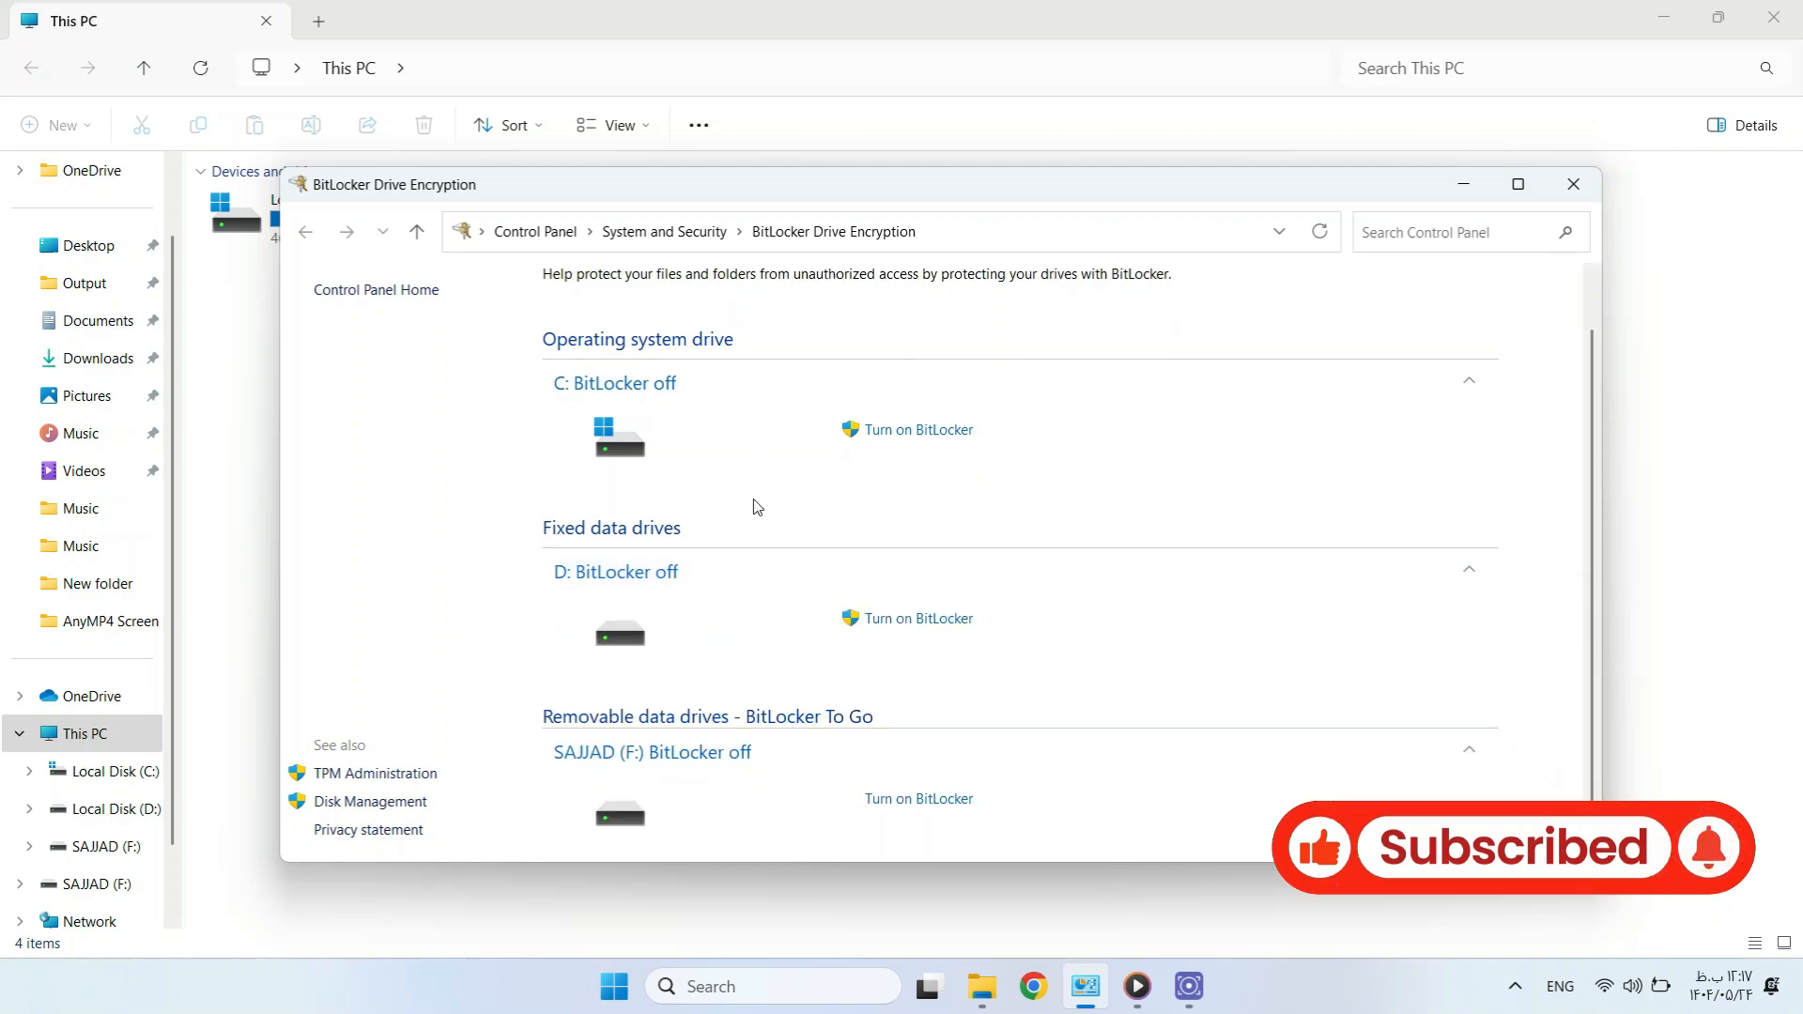
scroll(757, 507, "up", 1)
scroll(756, 507, "down", 1)
scroll(757, 507, "down", 1)
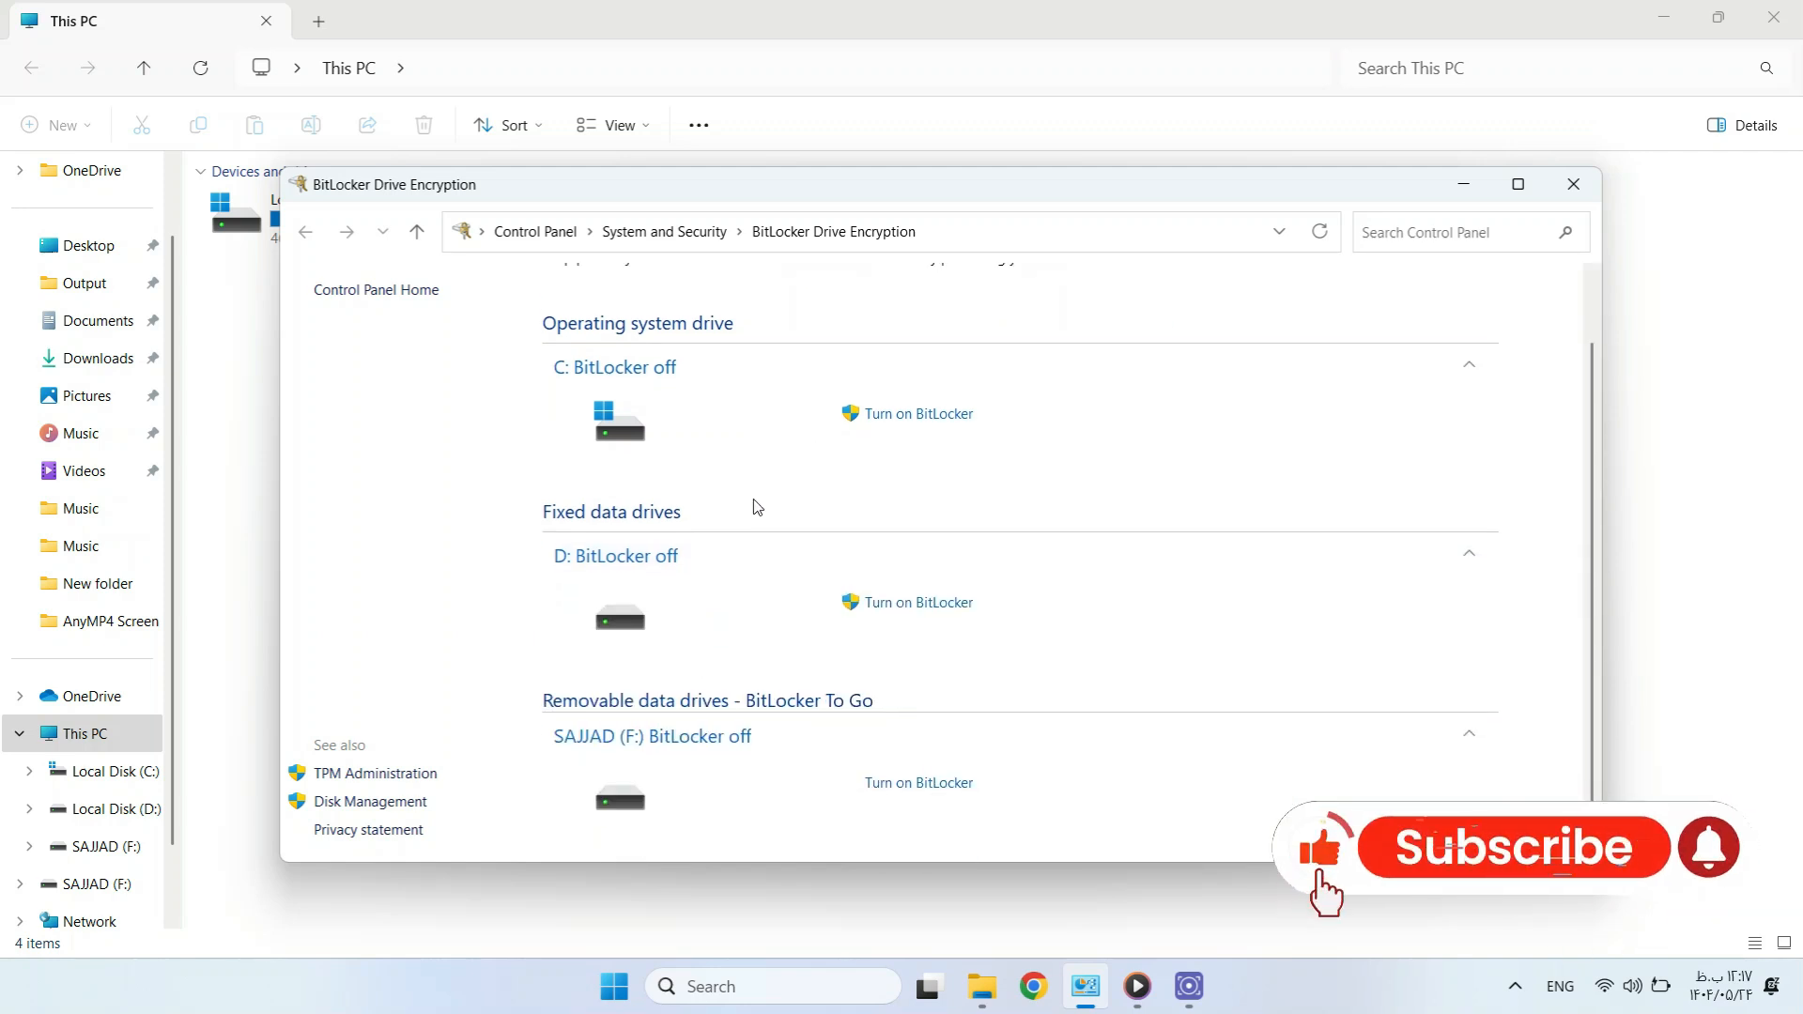
scroll(757, 507, "up", 1)
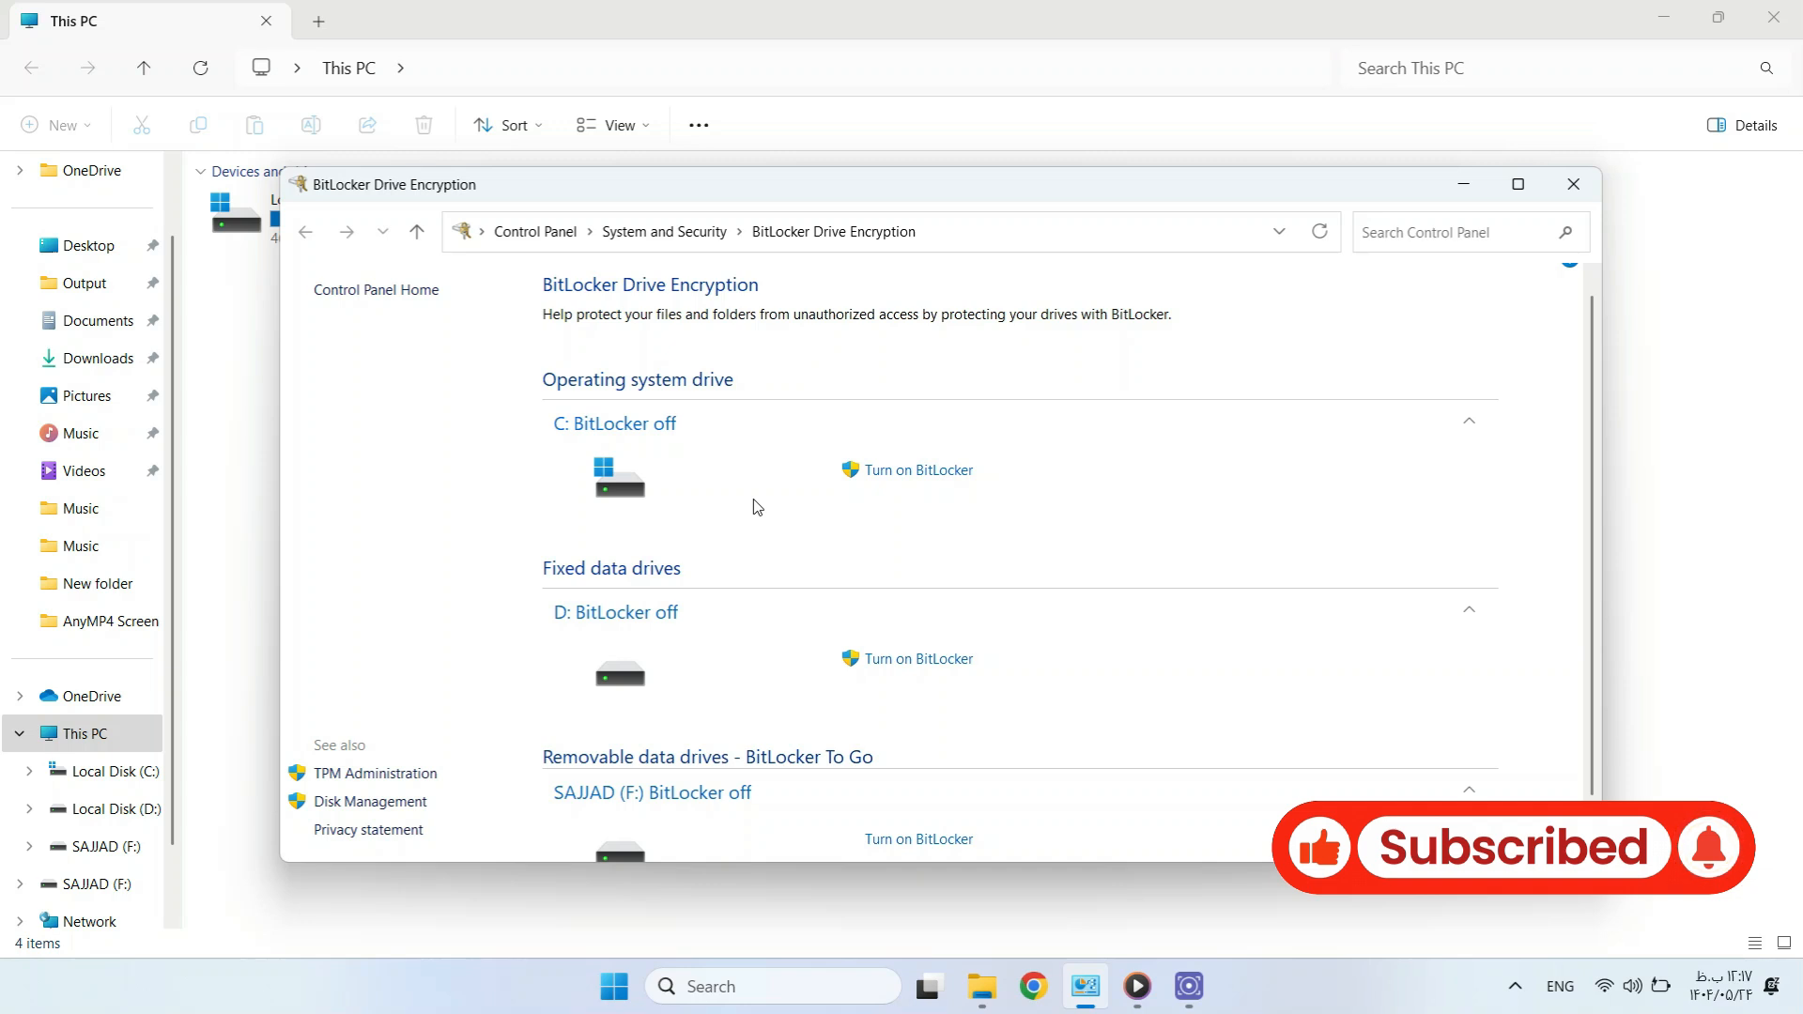
Turn on BitLocker for D: with a password to unlock it, entered twice.
left_click(925, 669)
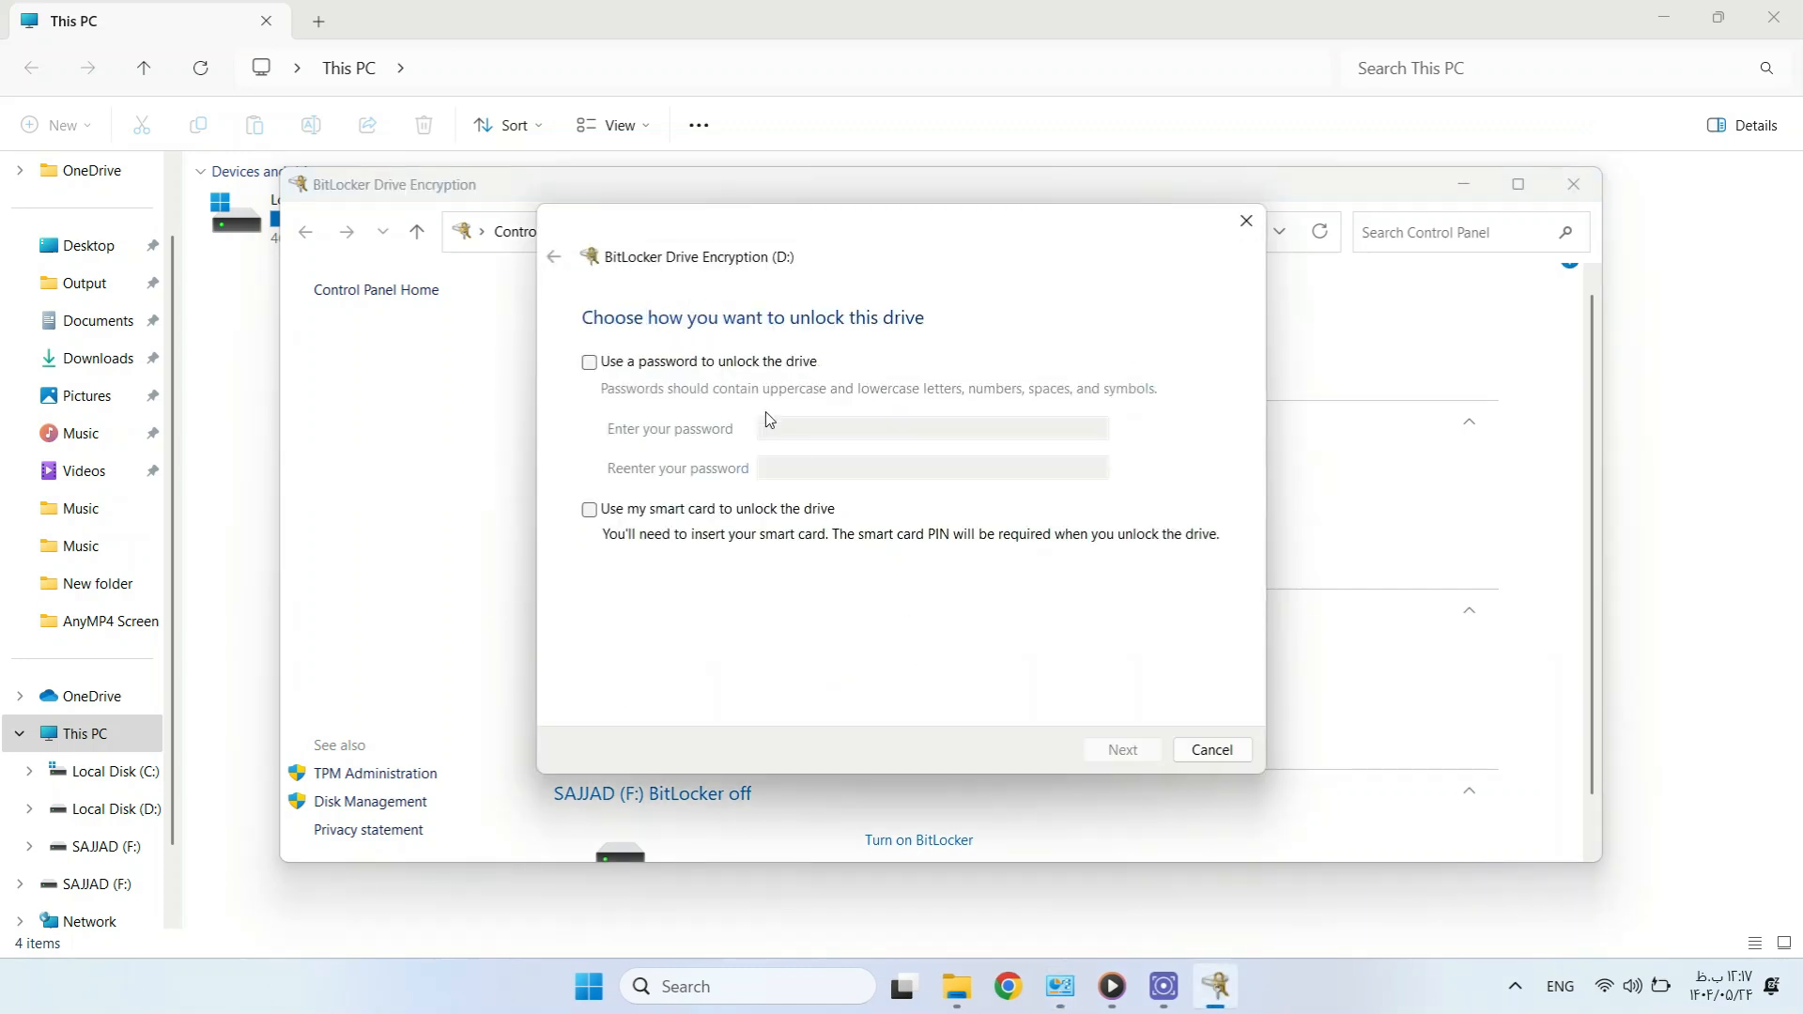
left_click(712, 370)
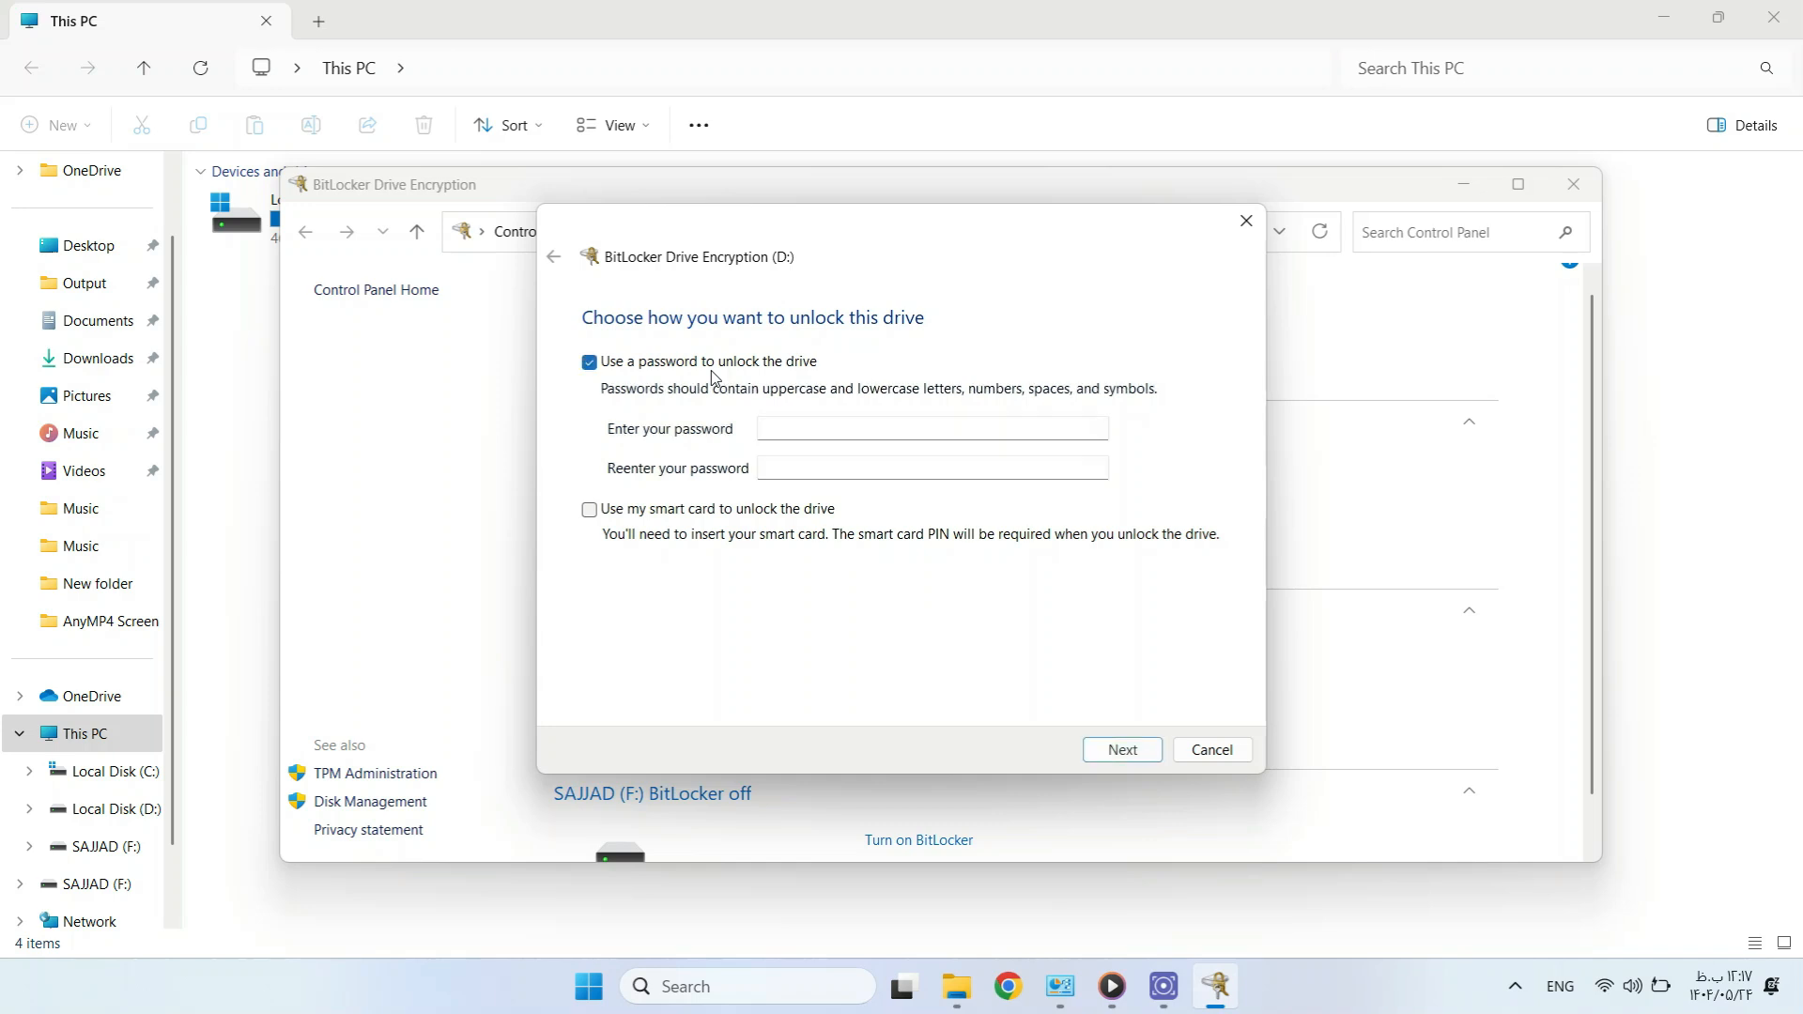
left_click(833, 429)
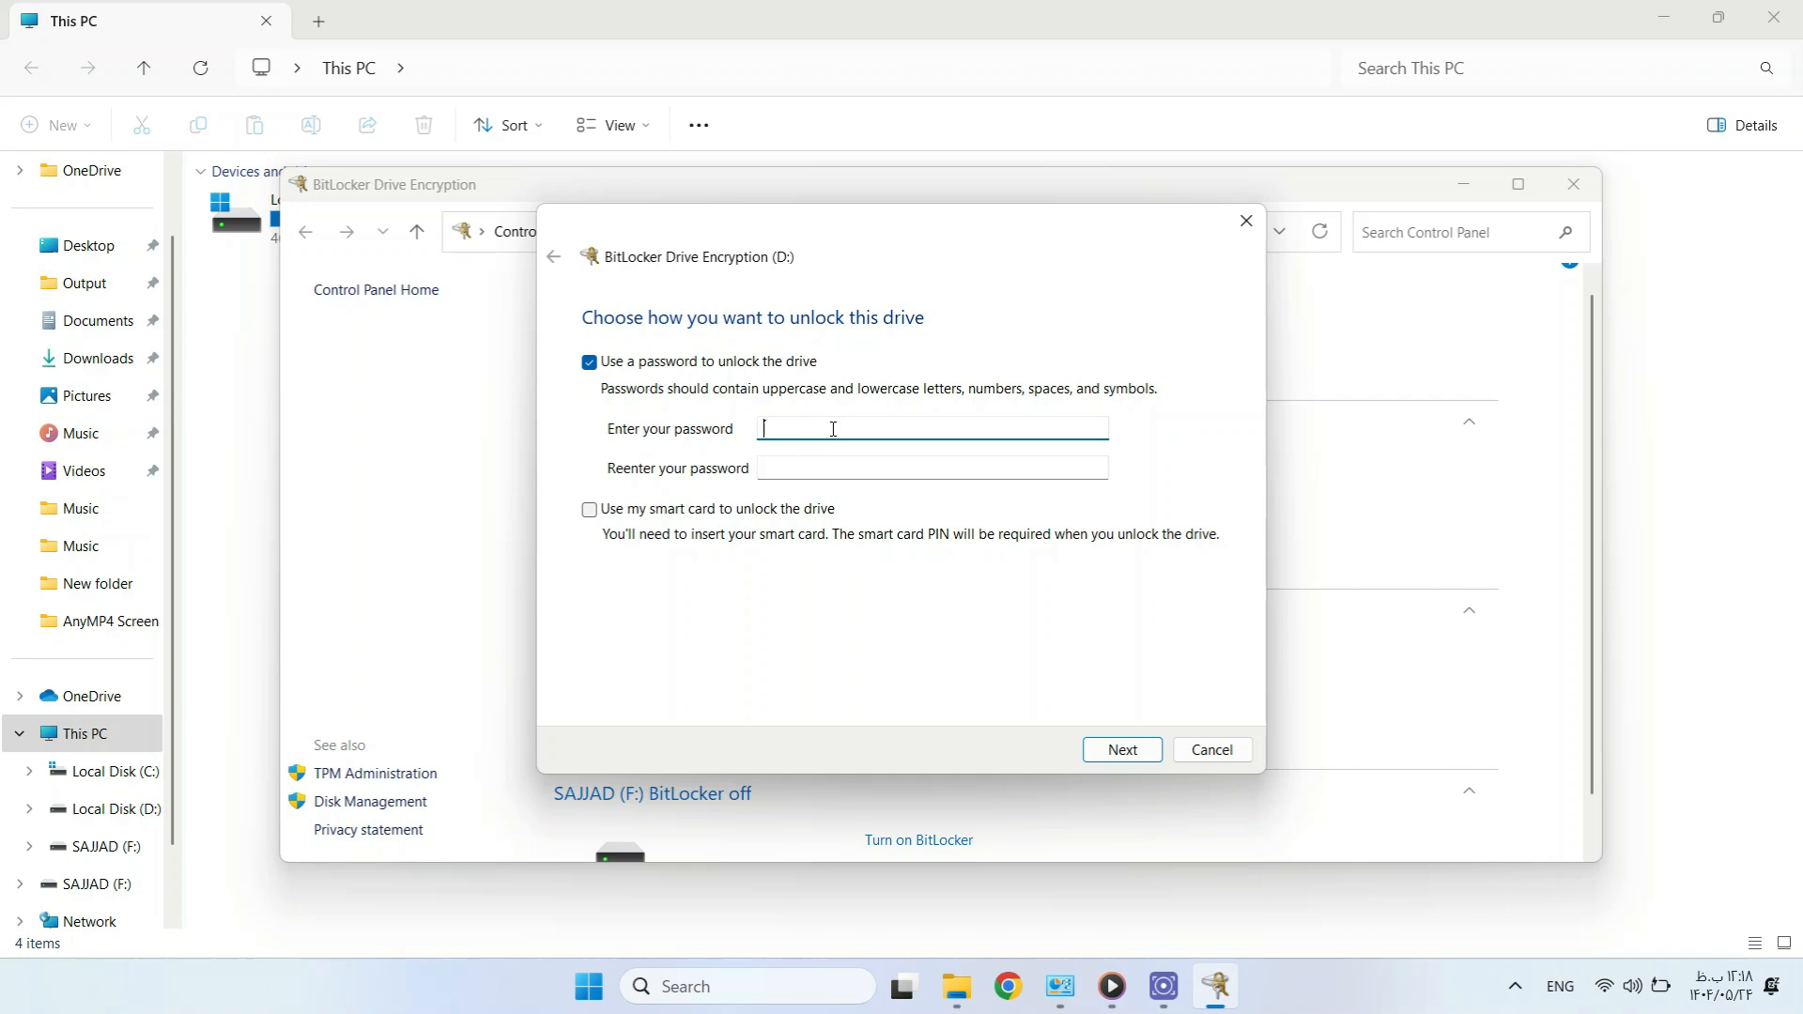
key("Caps_Lock")
type("A********")
key("Tab")
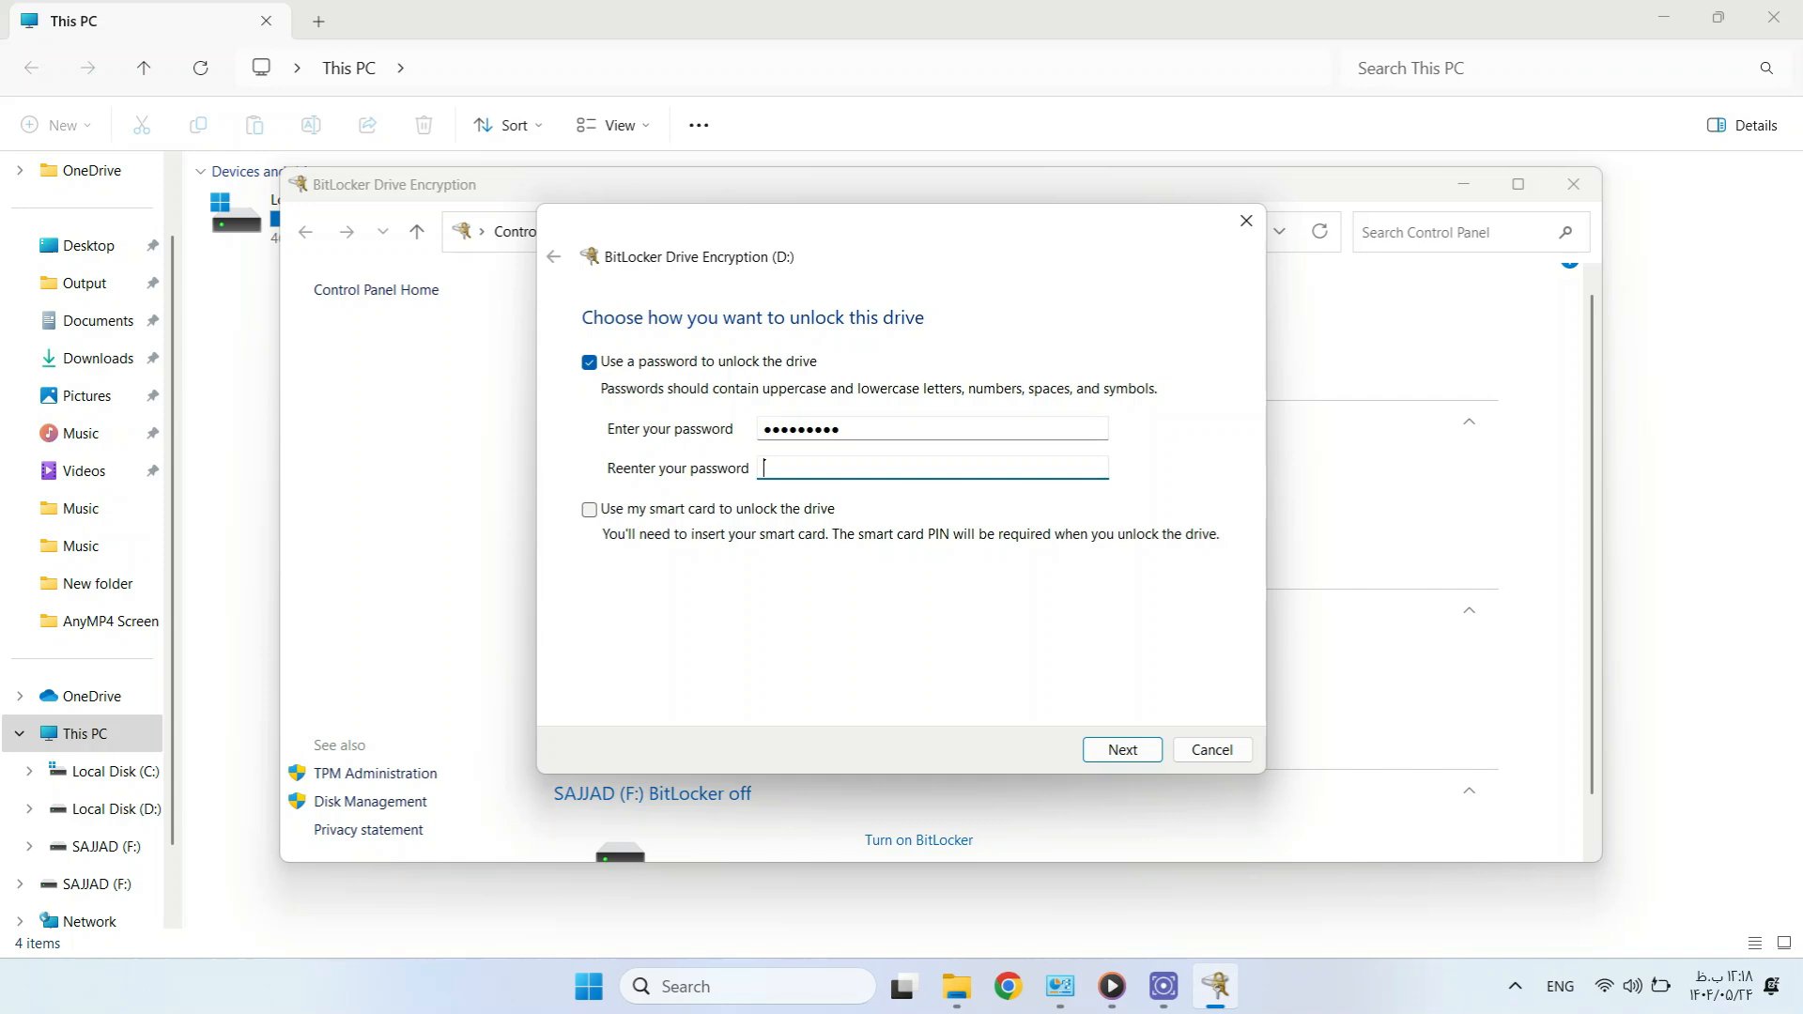
type("*********")
left_click(1103, 749)
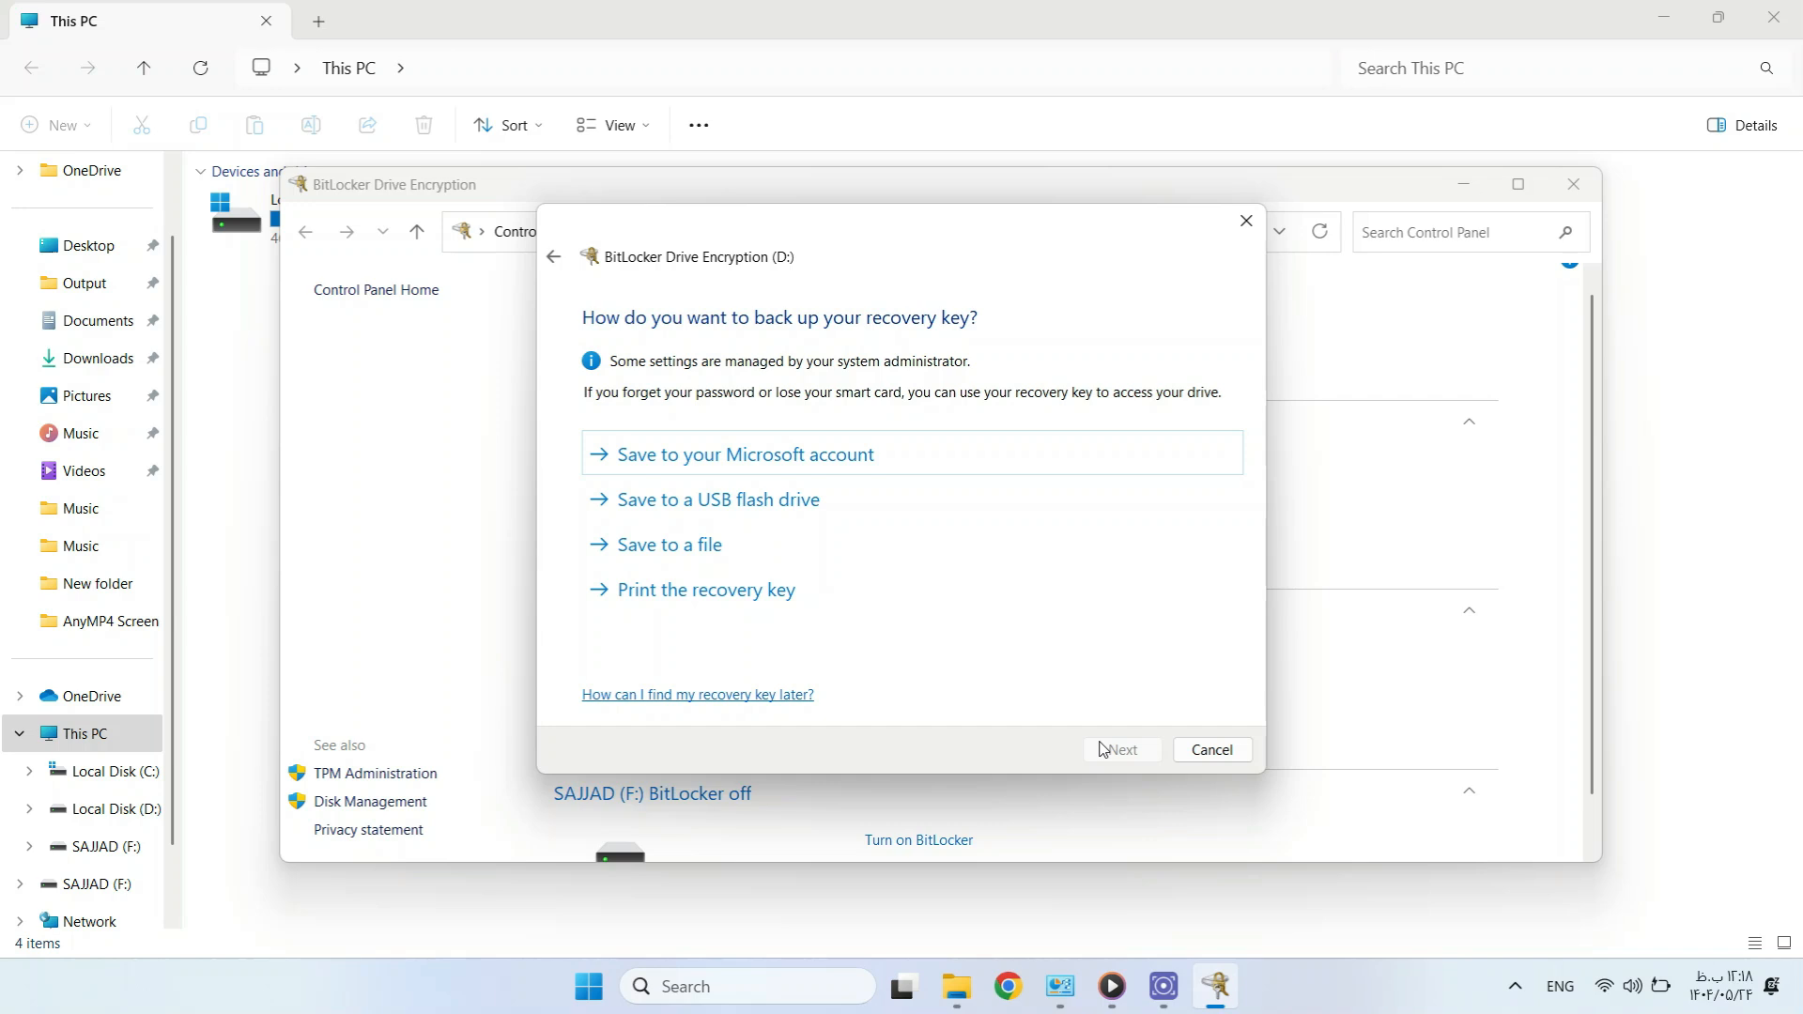
Save D:'s recovery key as a file on the Desktop and continue.
left_click(764, 555)
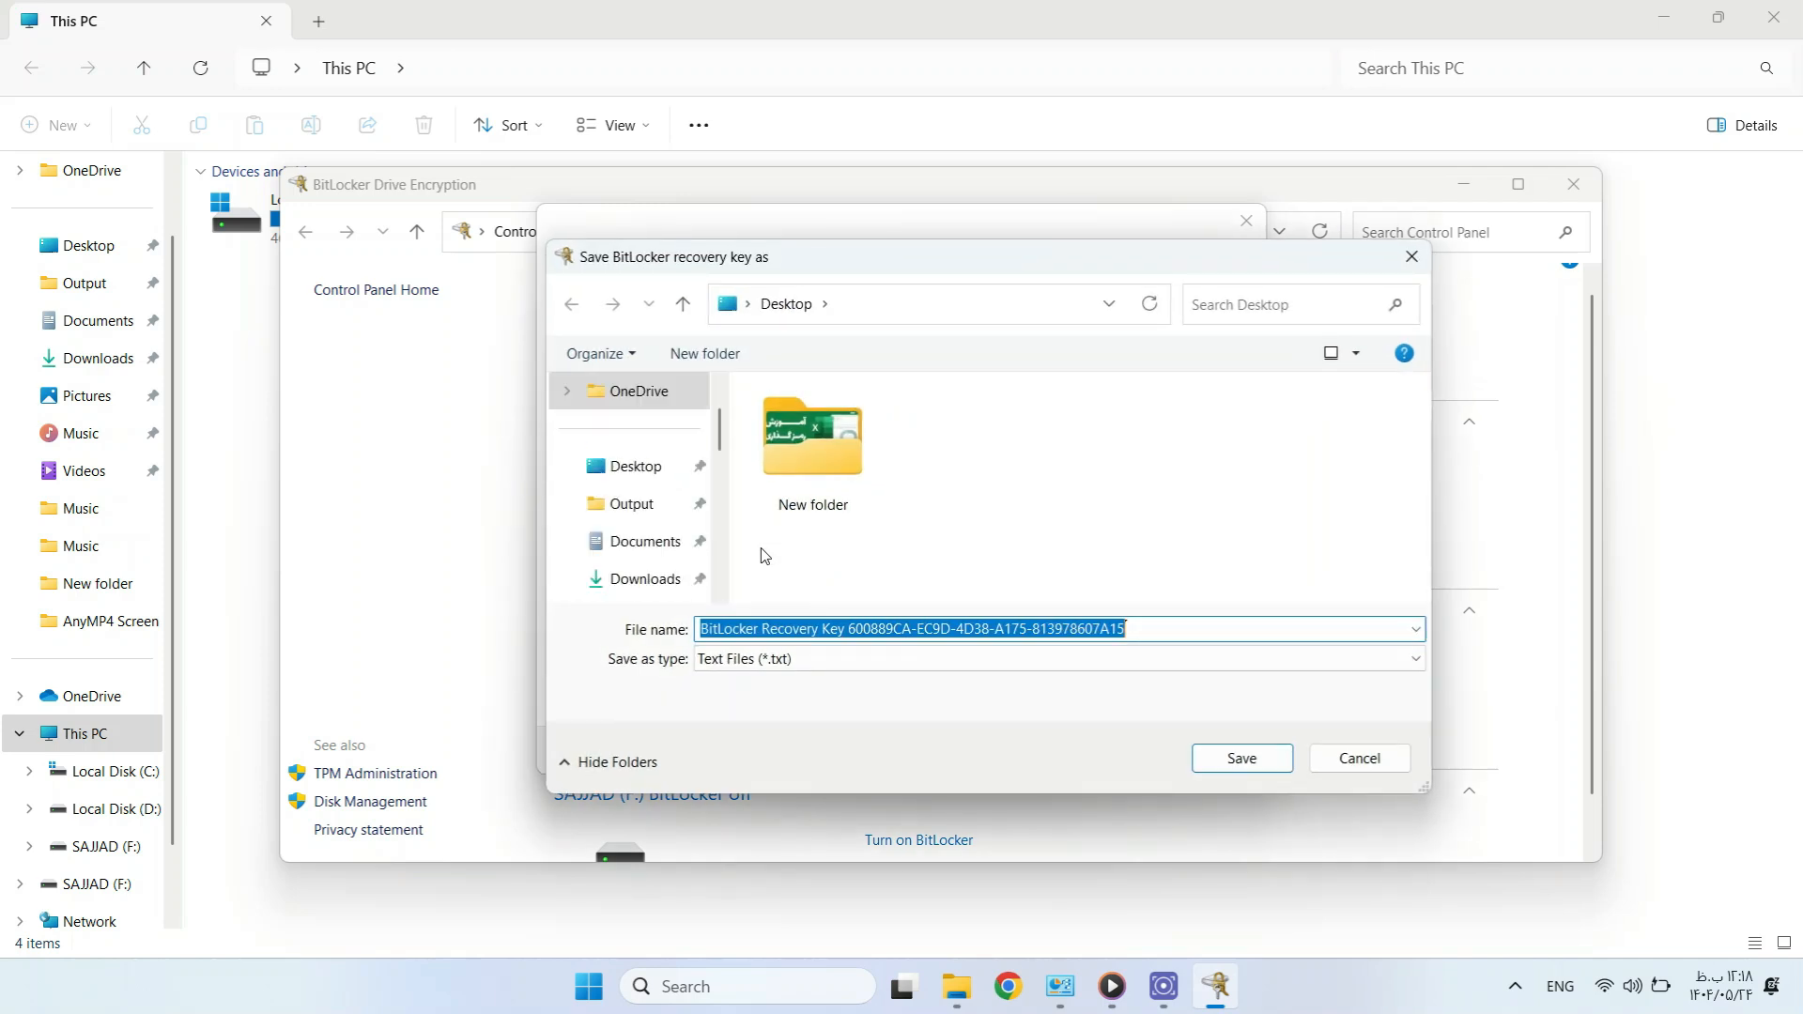
left_click(632, 472)
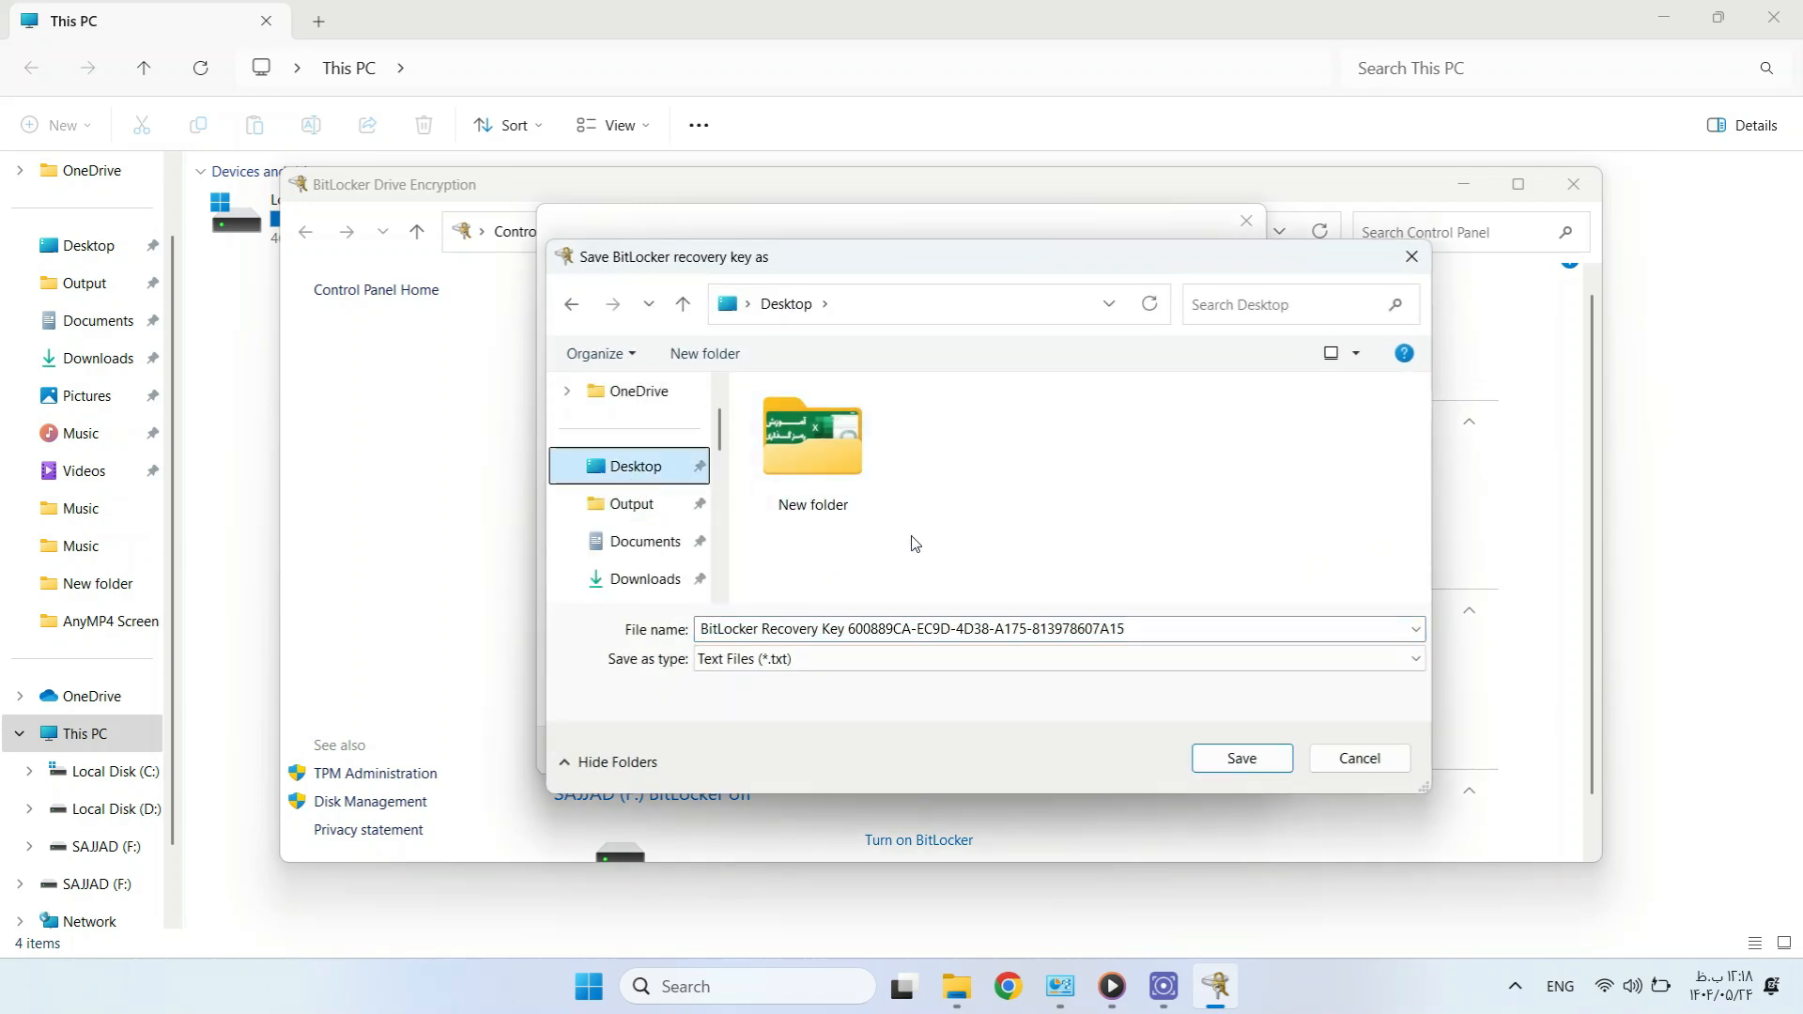
left_click(1242, 751)
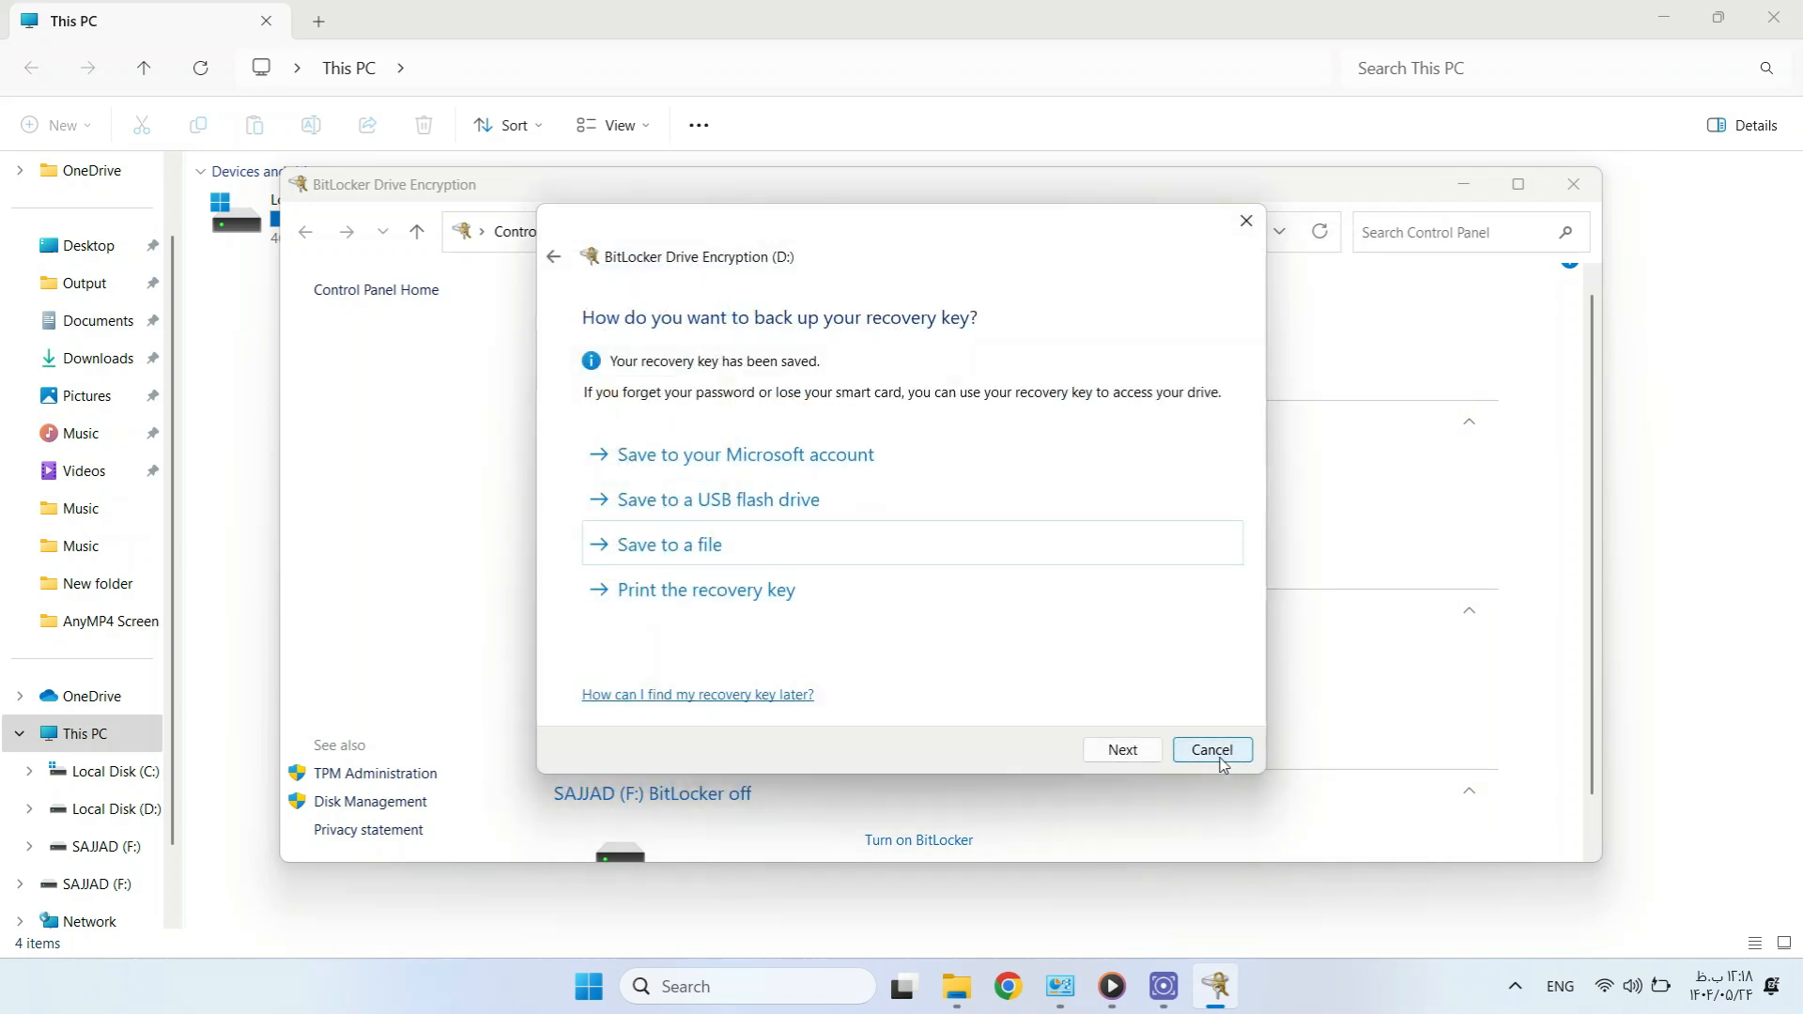
left_click(1131, 754)
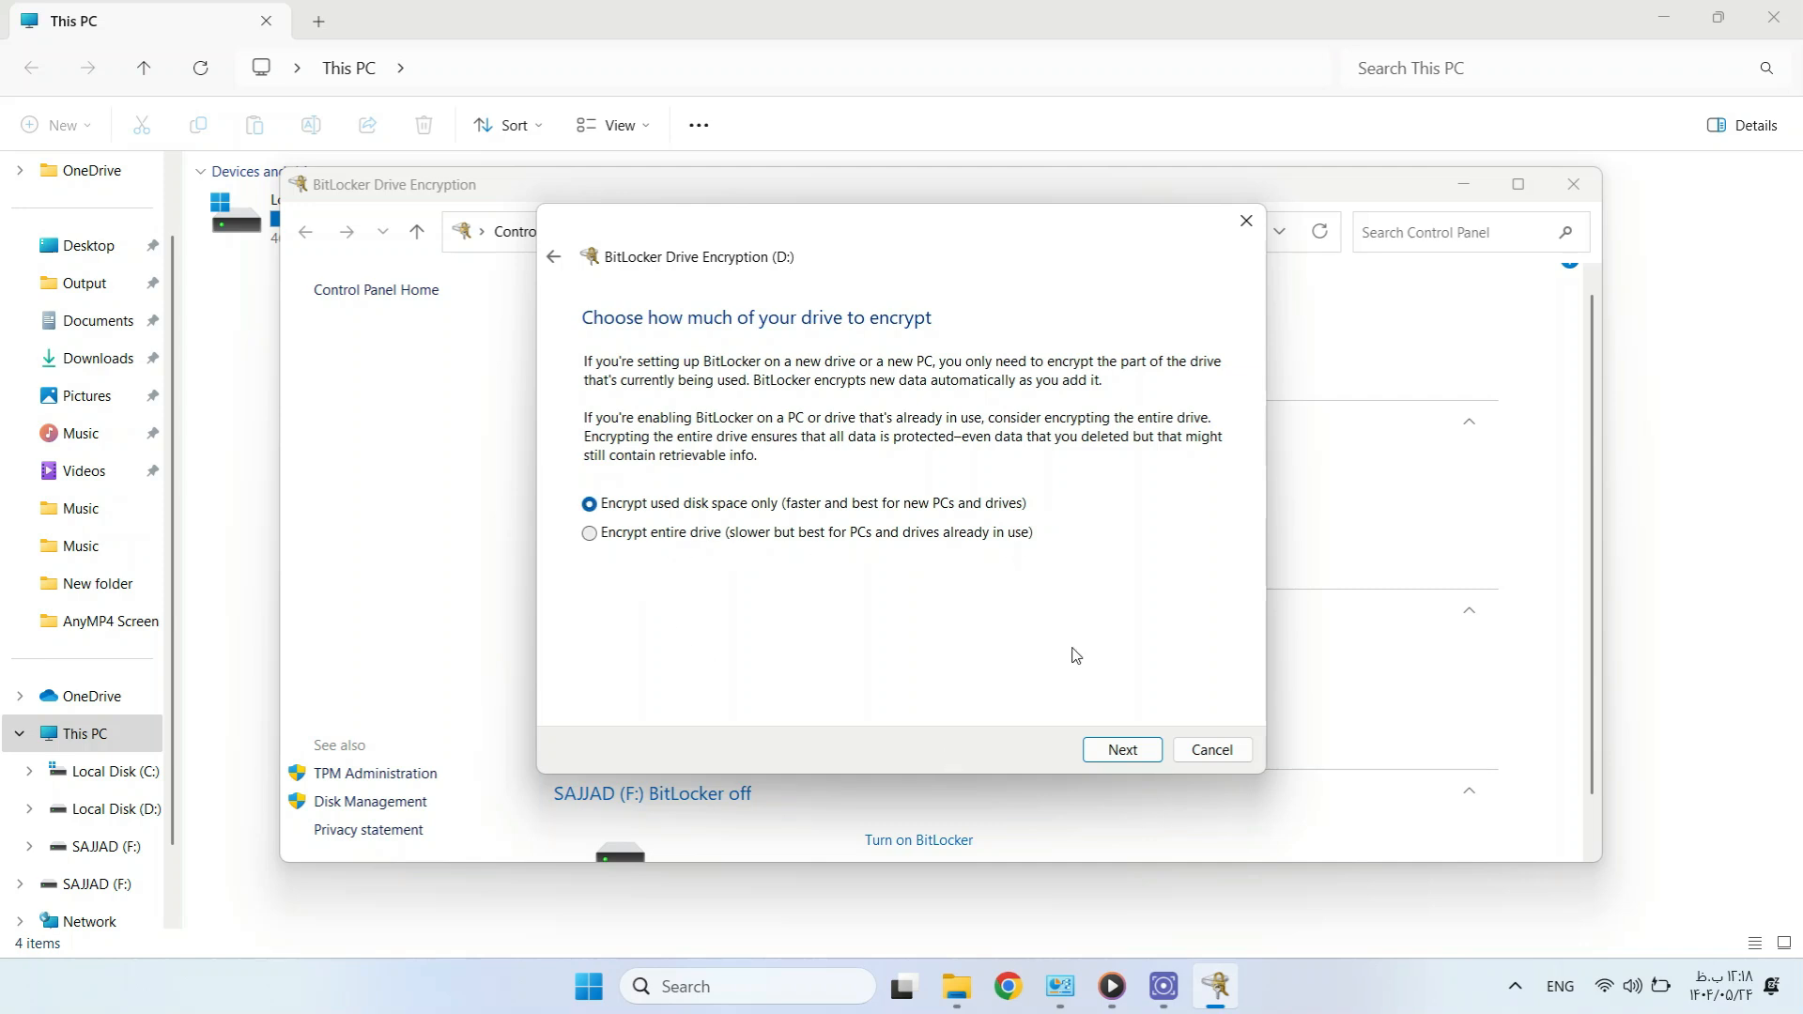
Encrypt D:'s used space only in new encryption mode and dismiss the completion notice.
left_click(1121, 752)
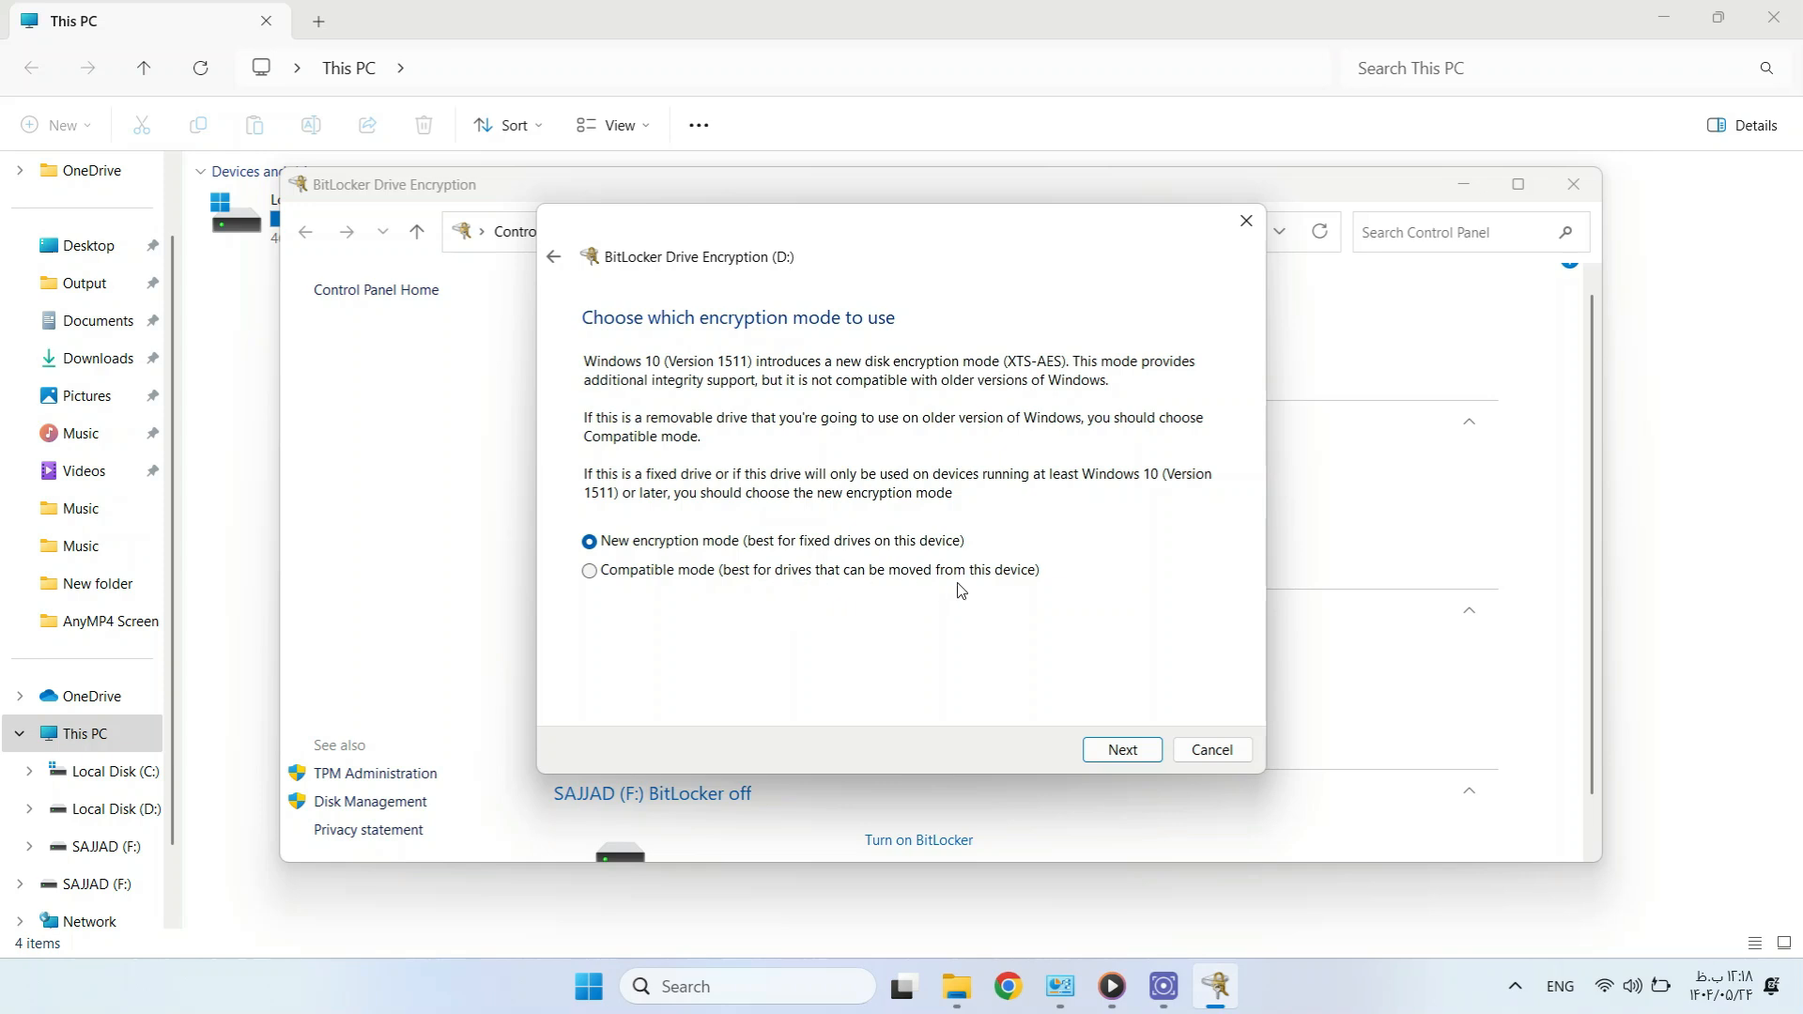
left_click(1117, 756)
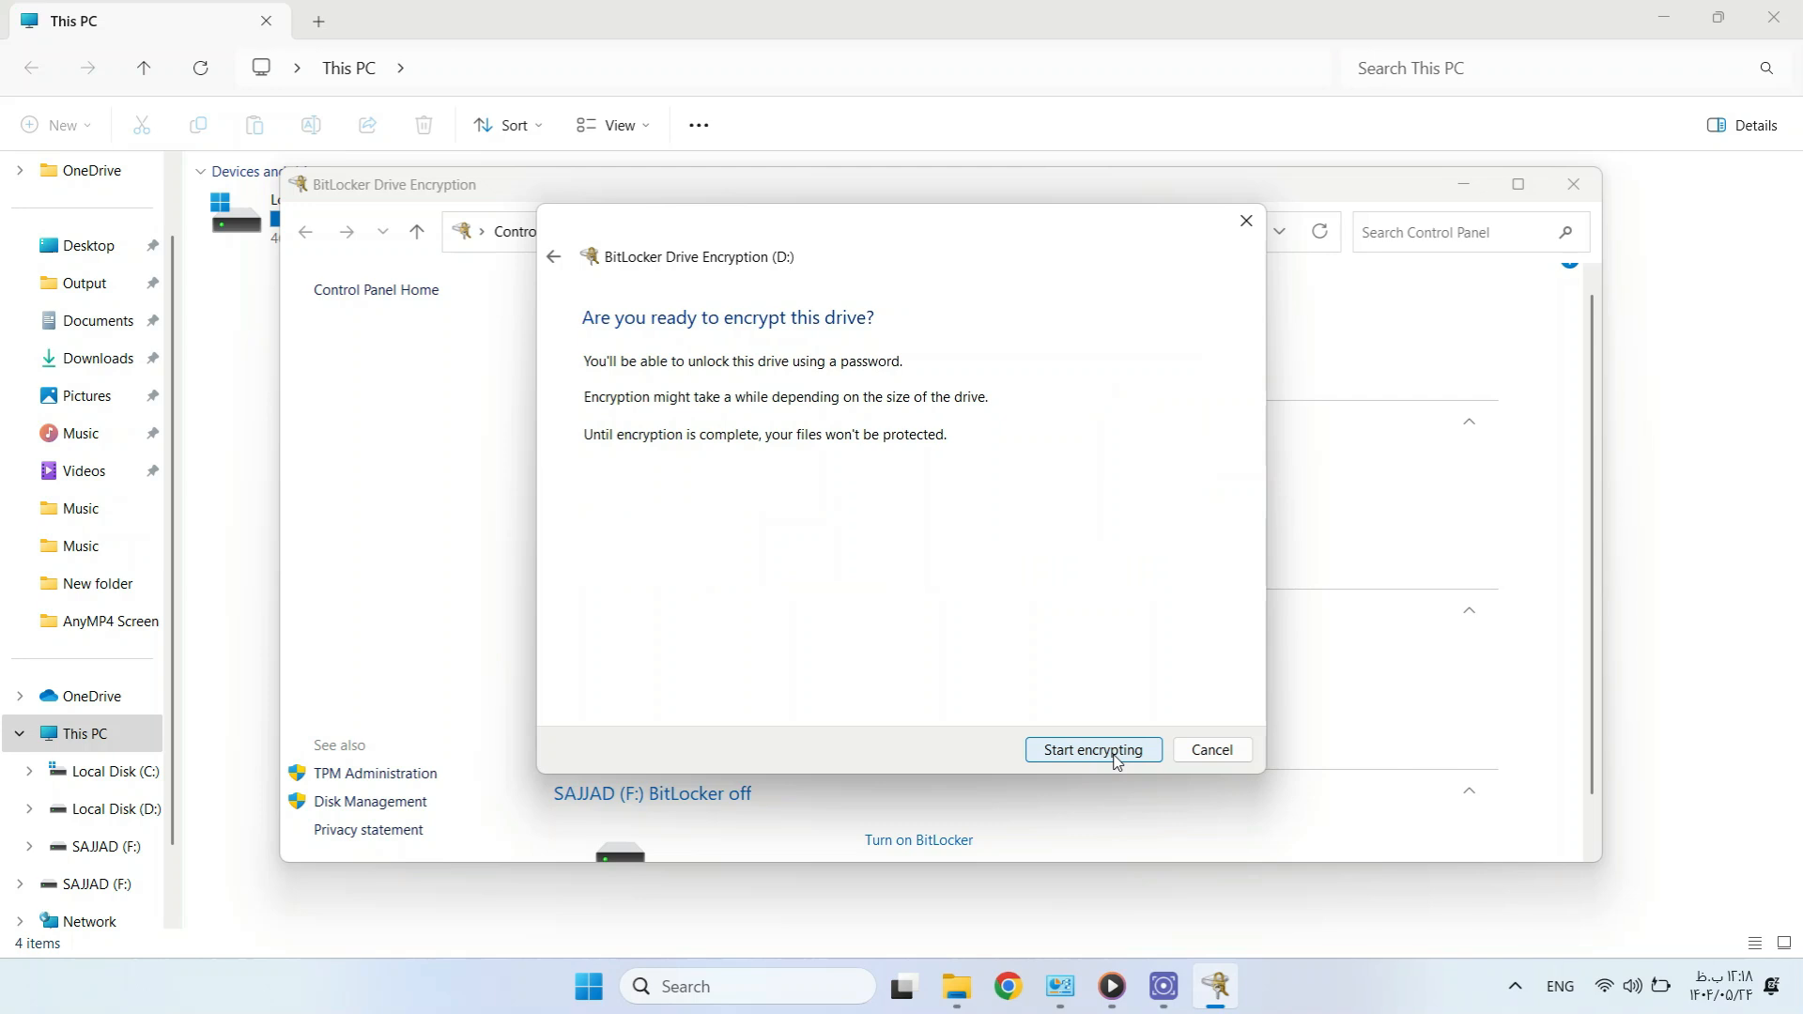
left_click(1118, 755)
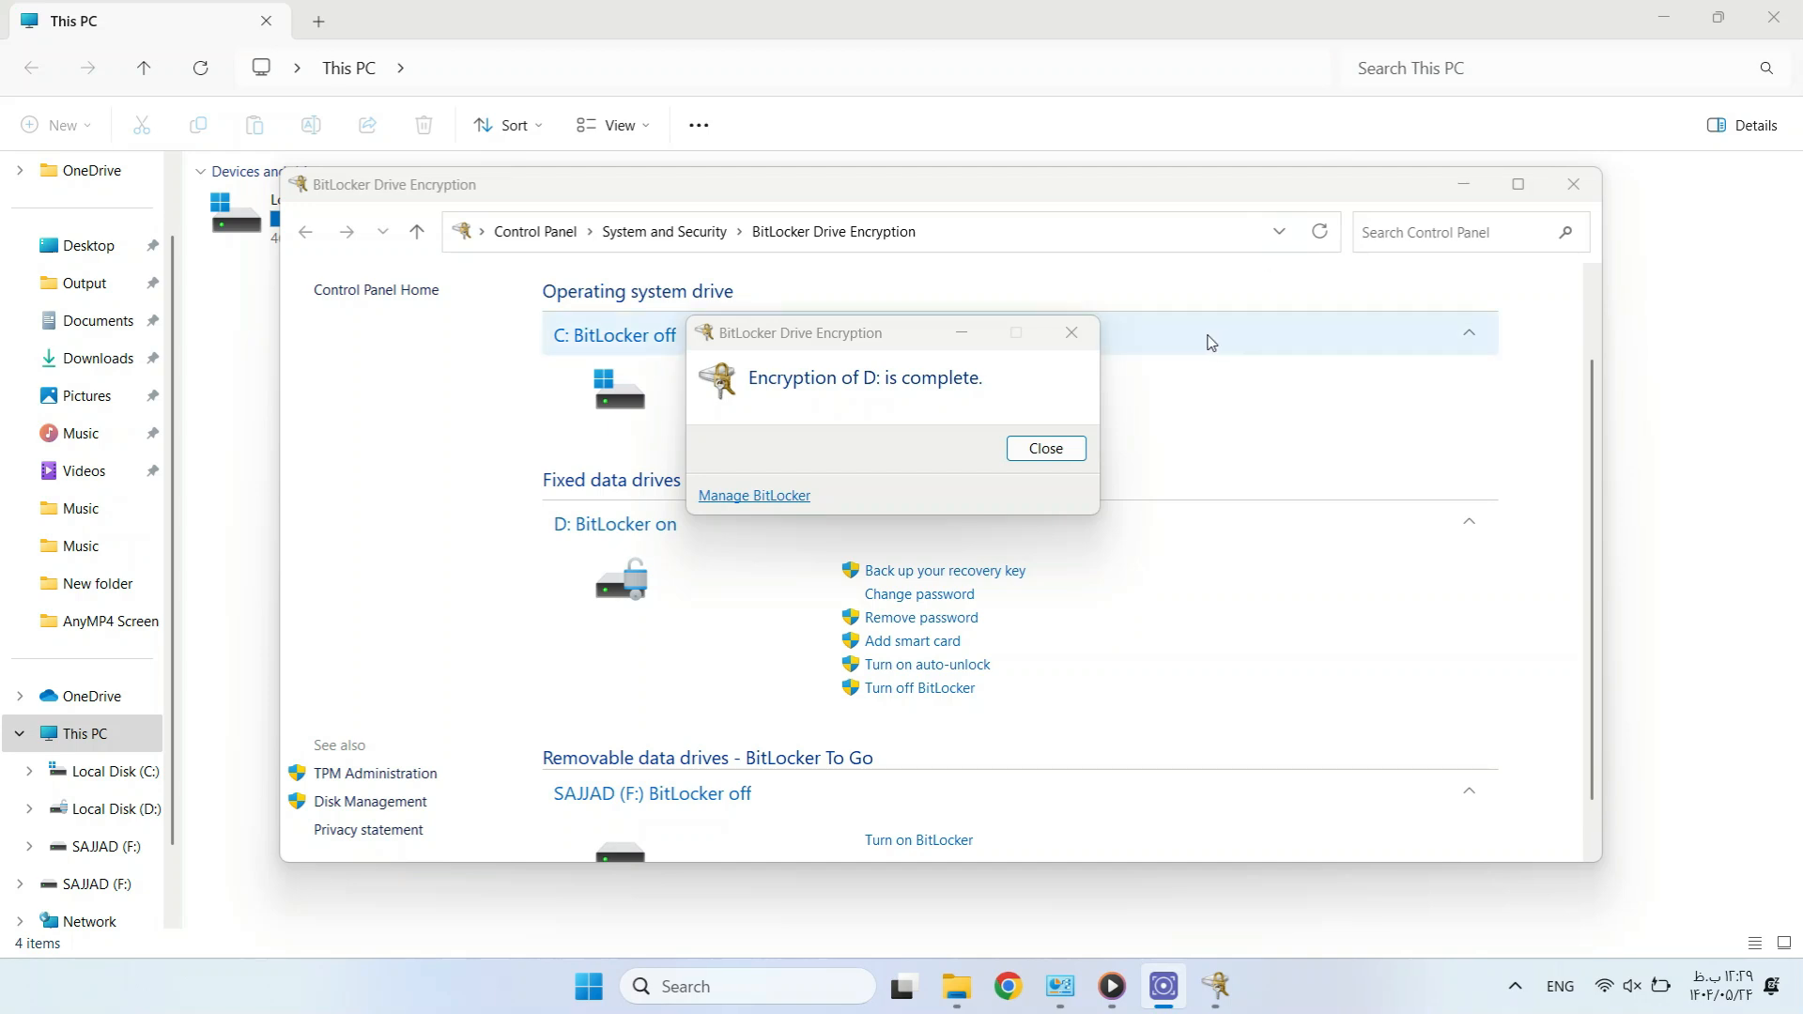
left_click(1042, 454)
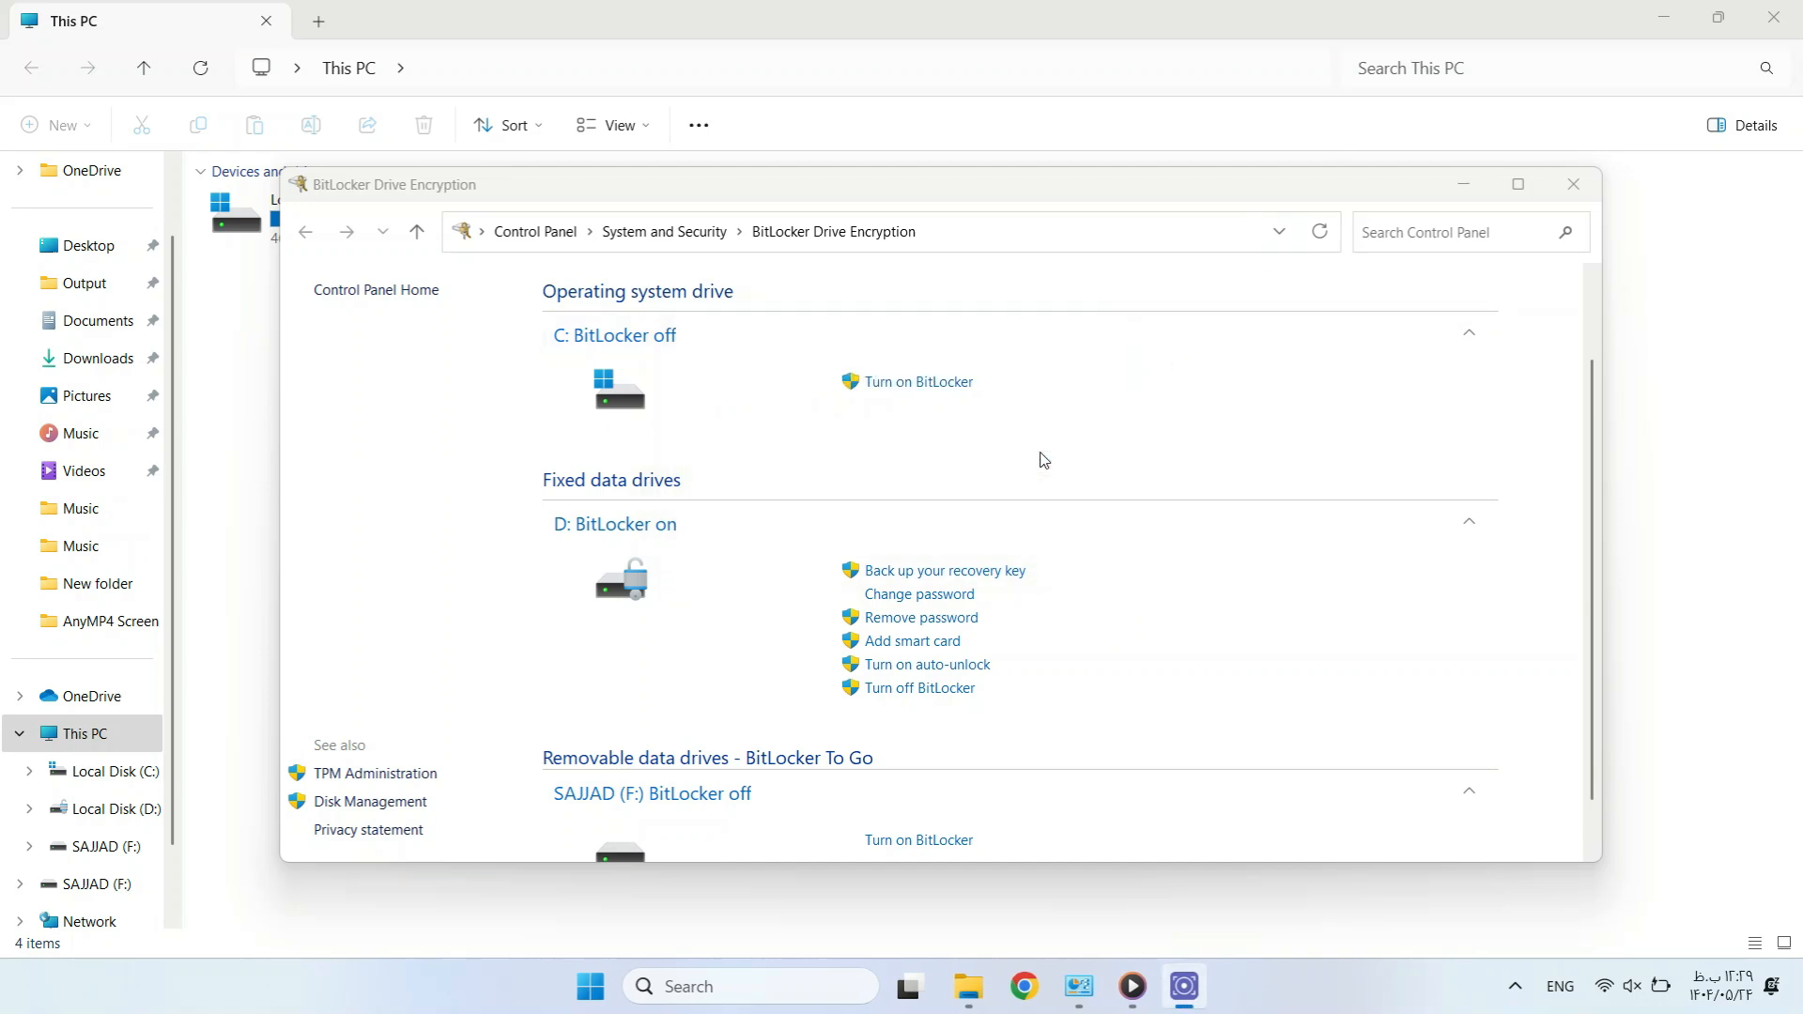
Close the BitLocker Drive Encryption window to return to This PC.
left_click(1573, 184)
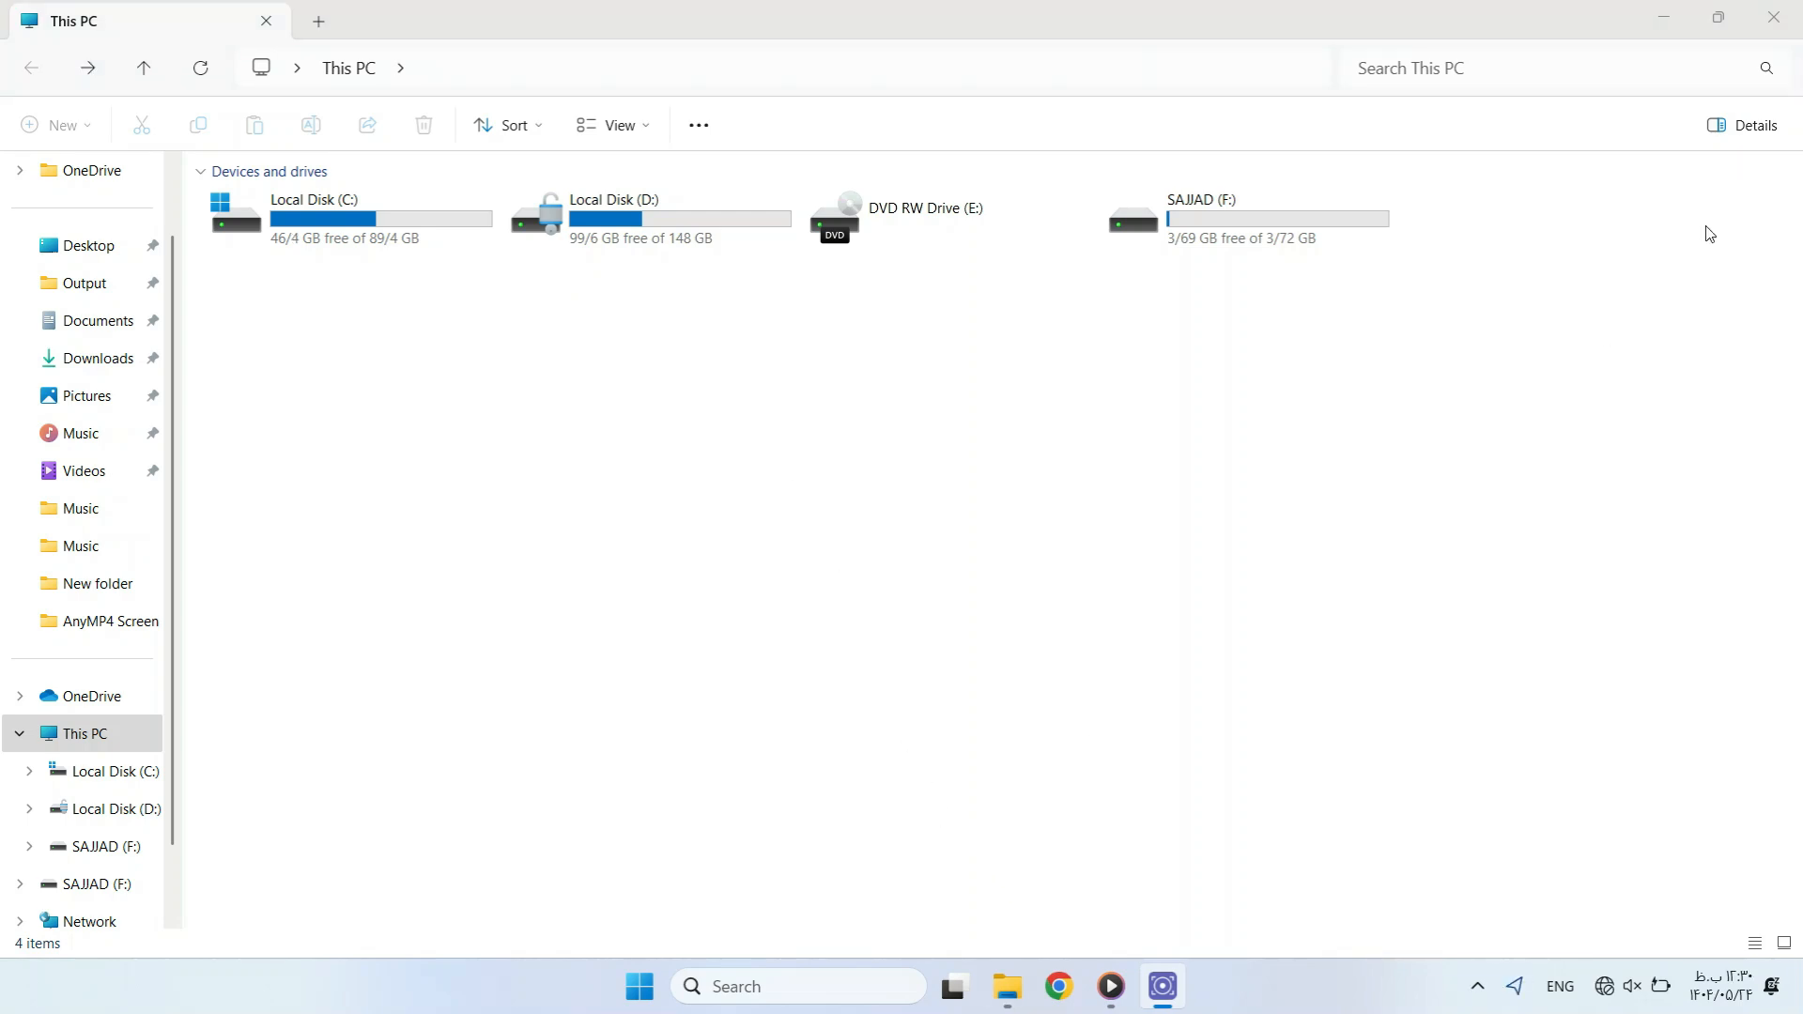
Reopen BitLocker management from the Local Disk (D:) context menu.
right_click(597, 226)
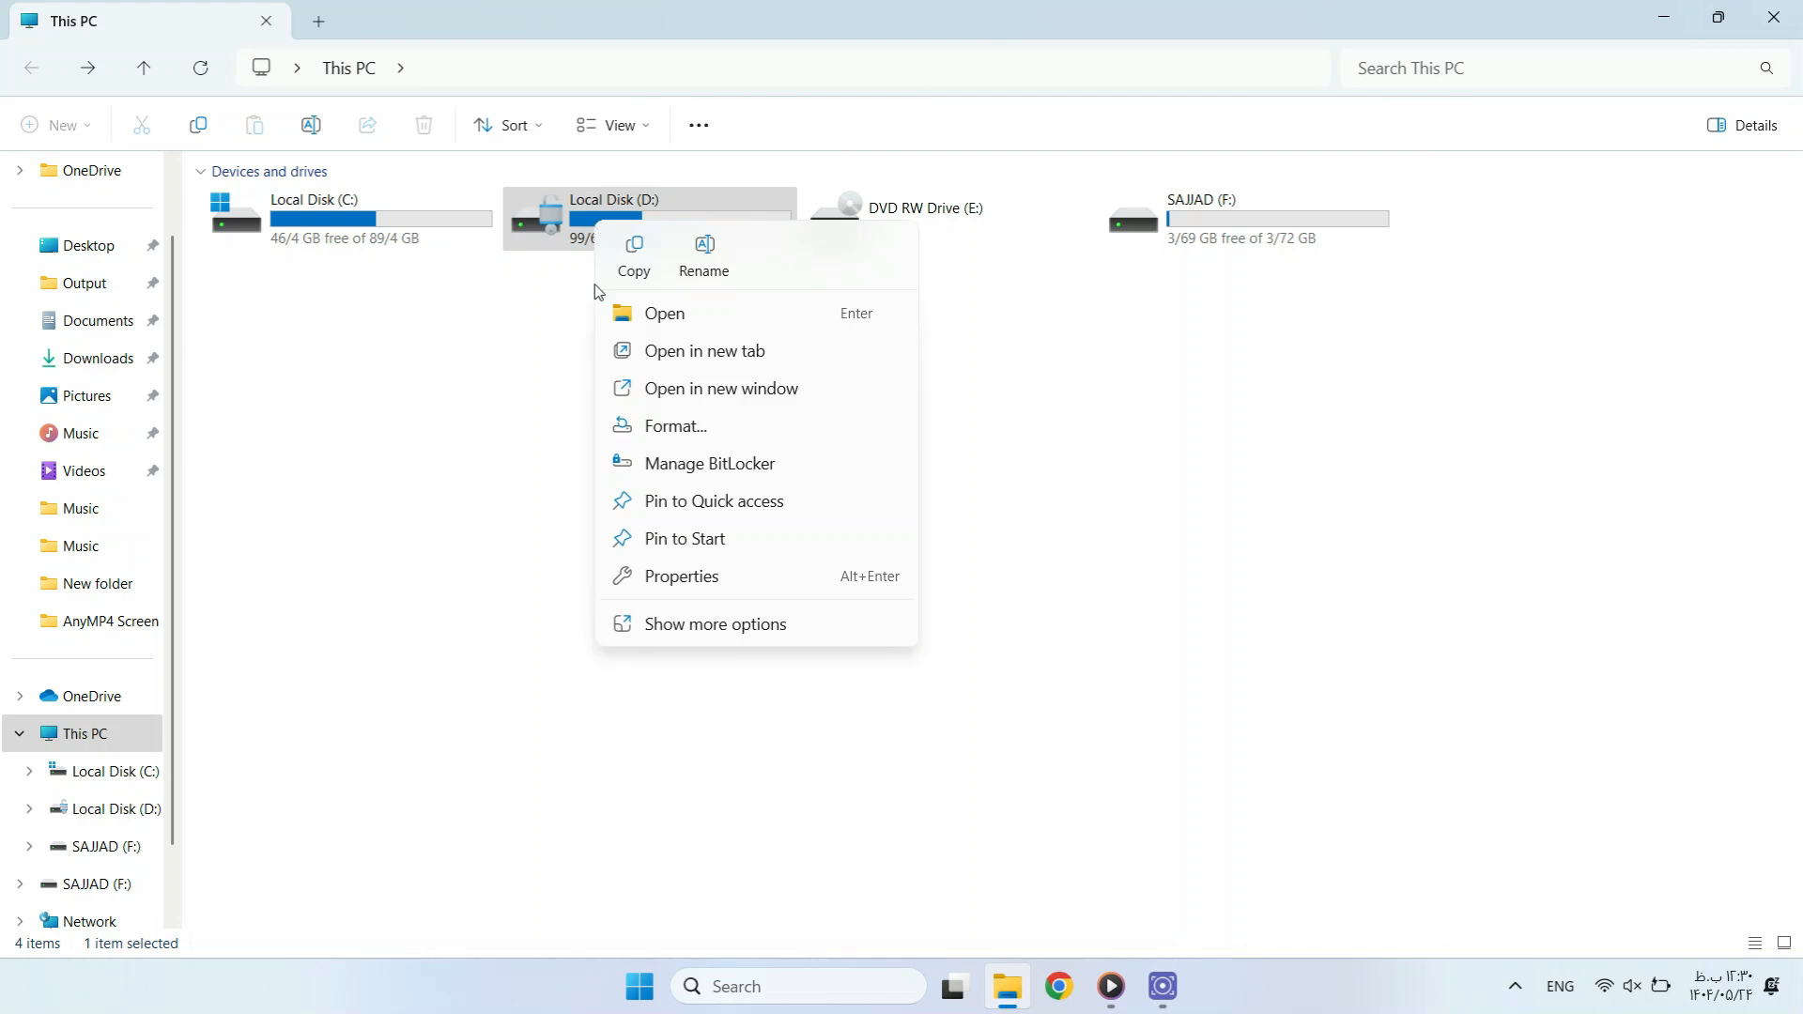
left_click(698, 470)
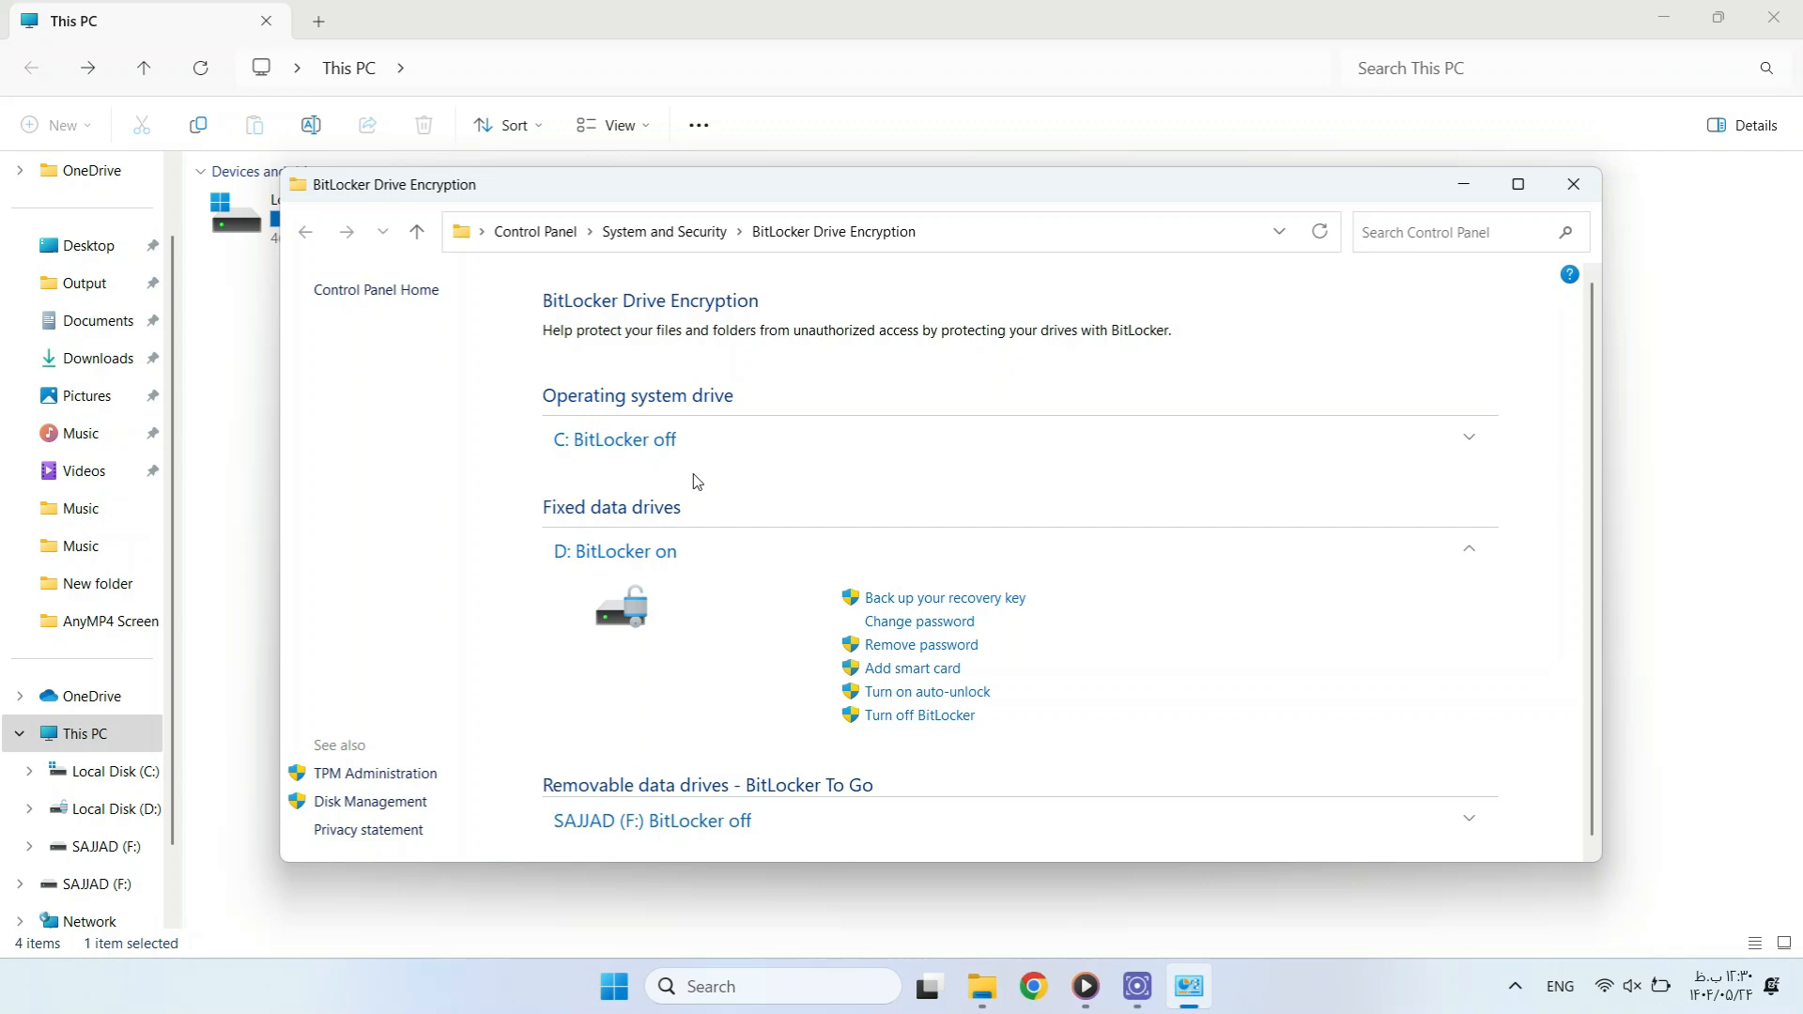
Turn off BitLocker for D: to start decrypting, then close the BitLocker window.
left_click(928, 719)
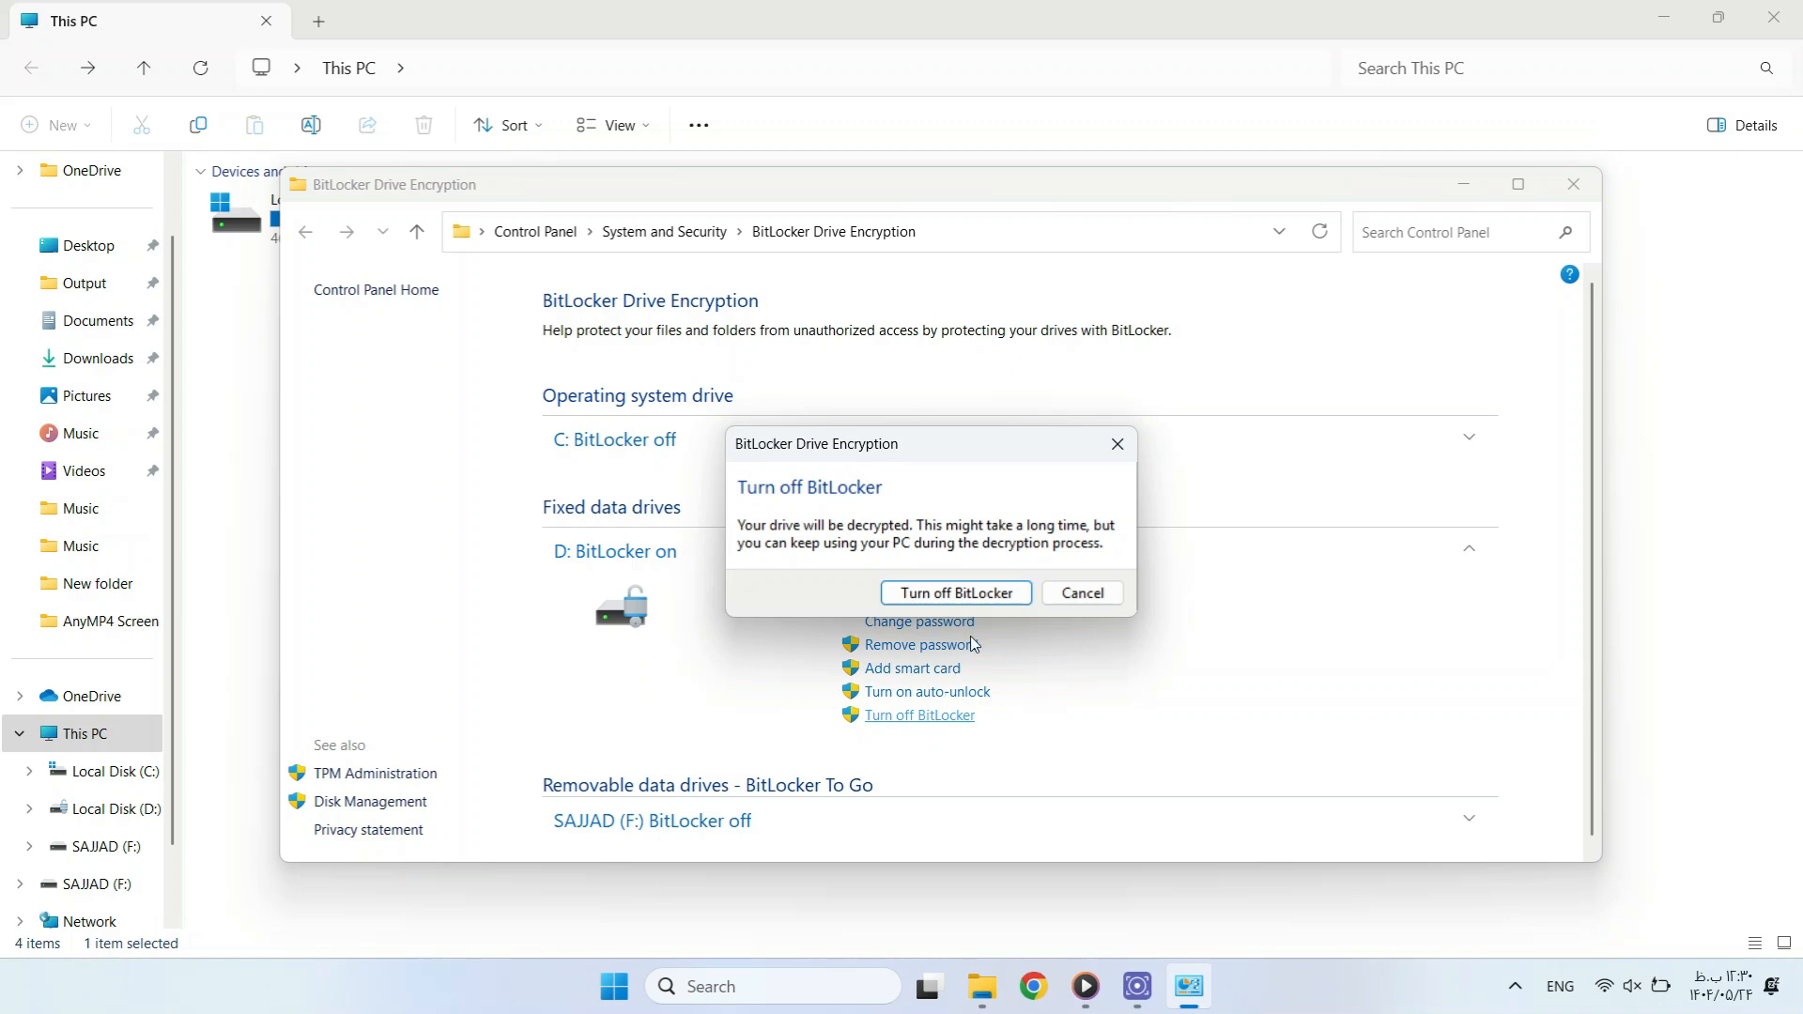
left_click(955, 593)
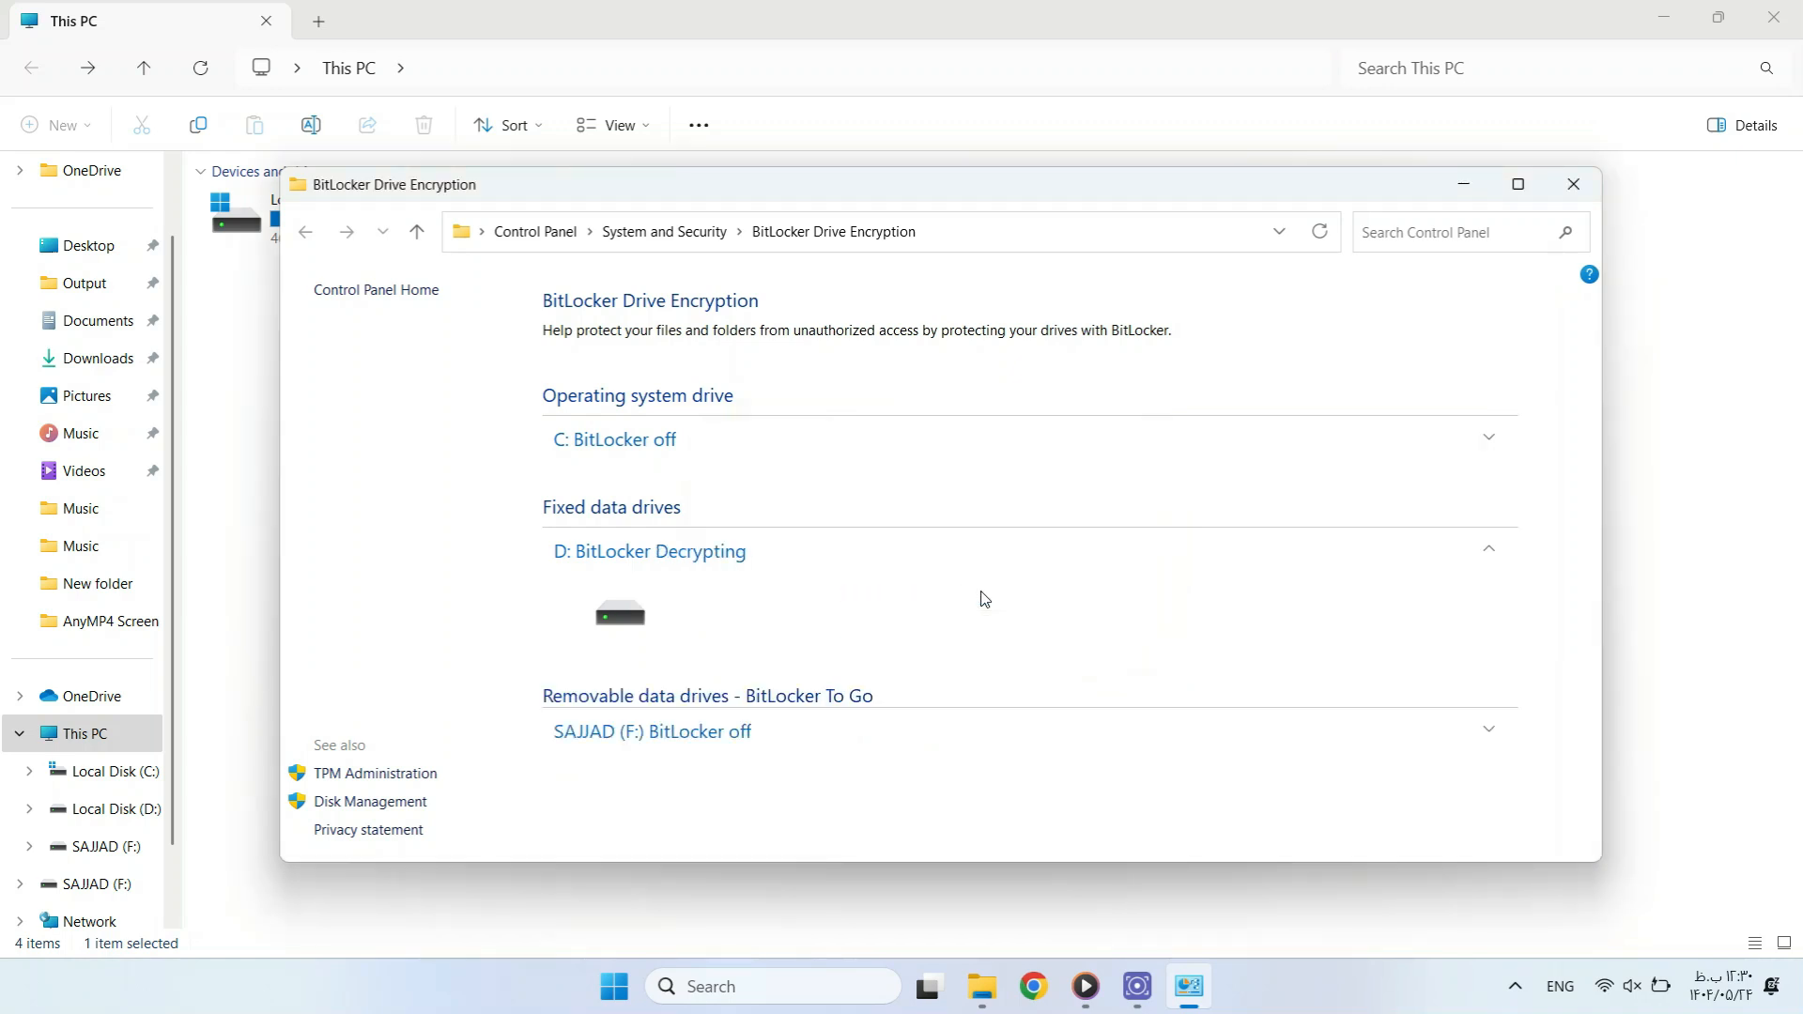
left_click(1566, 190)
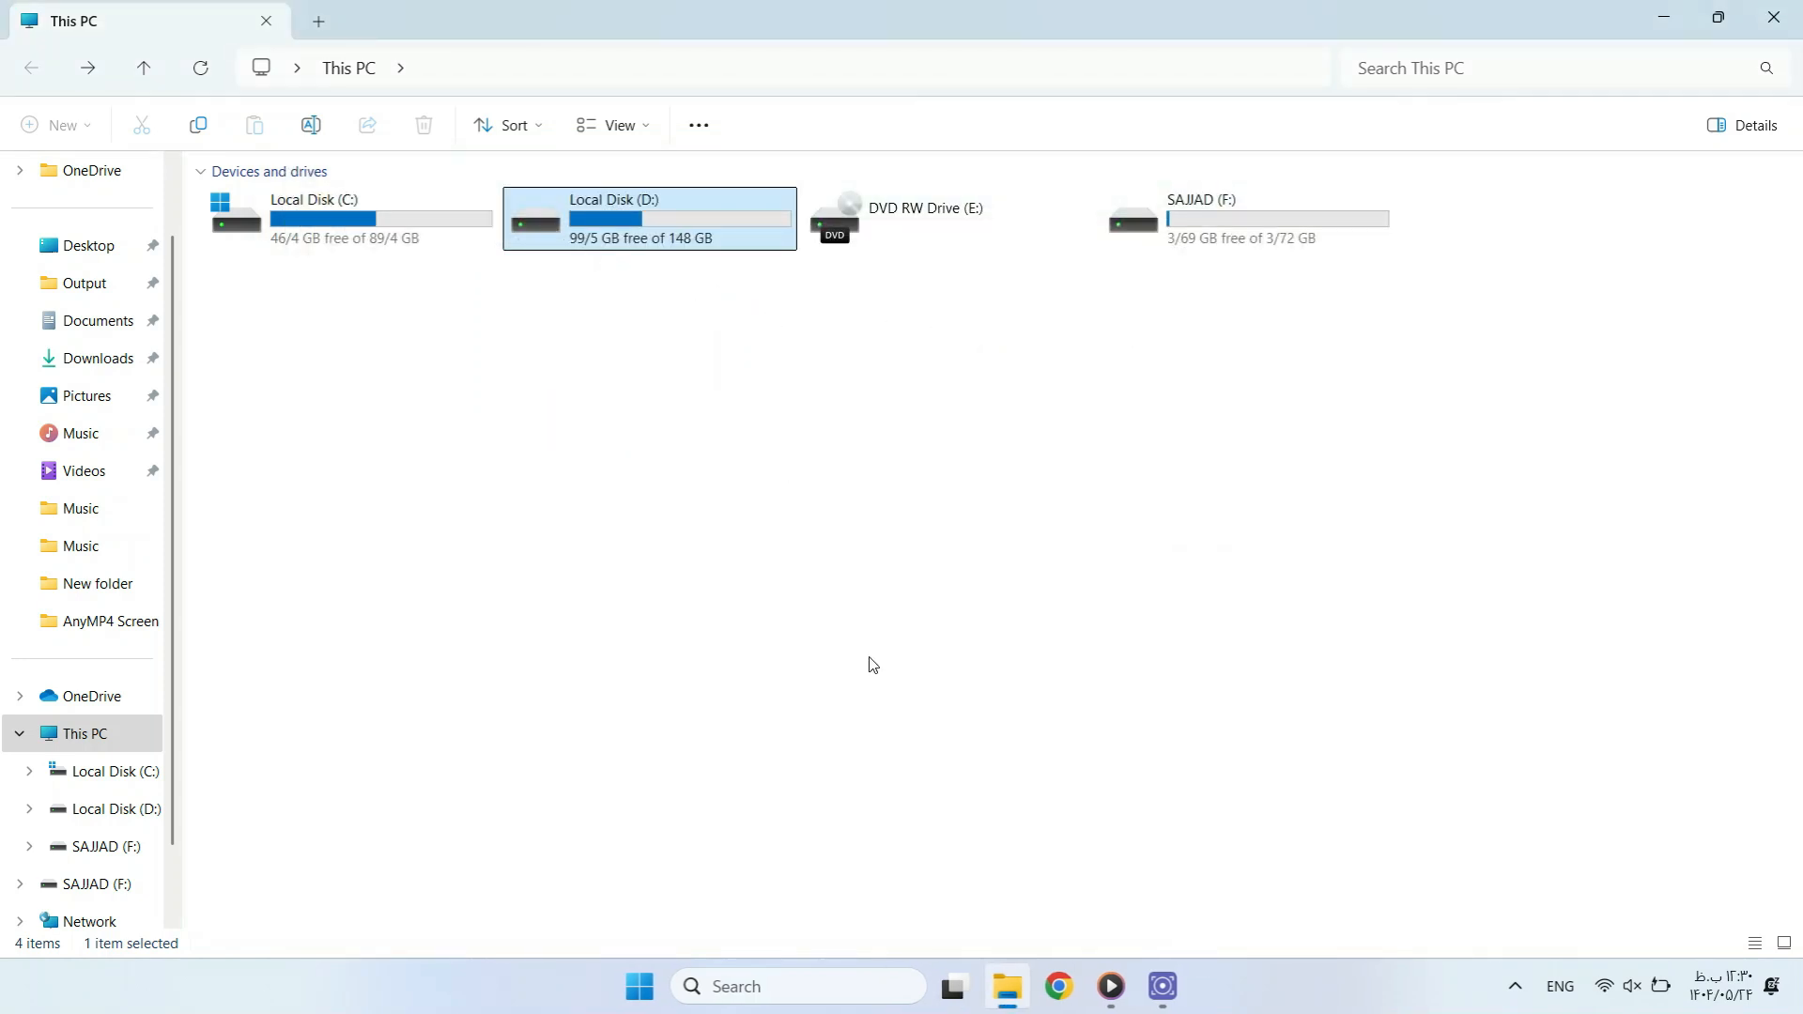